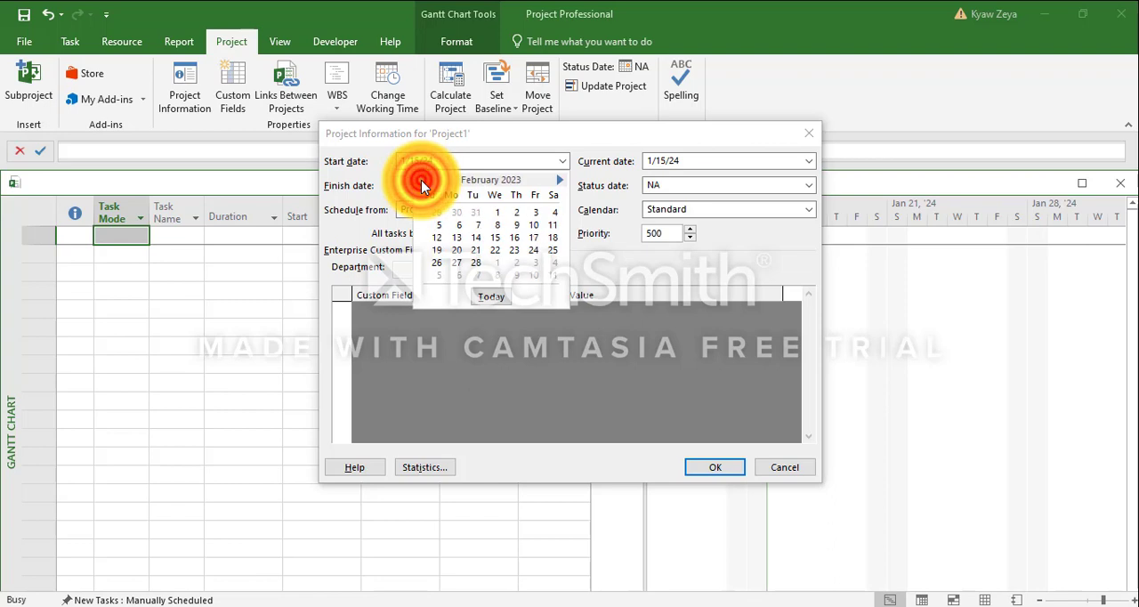
pyautogui.click(422, 181)
# Set the project's start date and current date to 1/1/23 in the project information
pyautogui.click(435, 211)
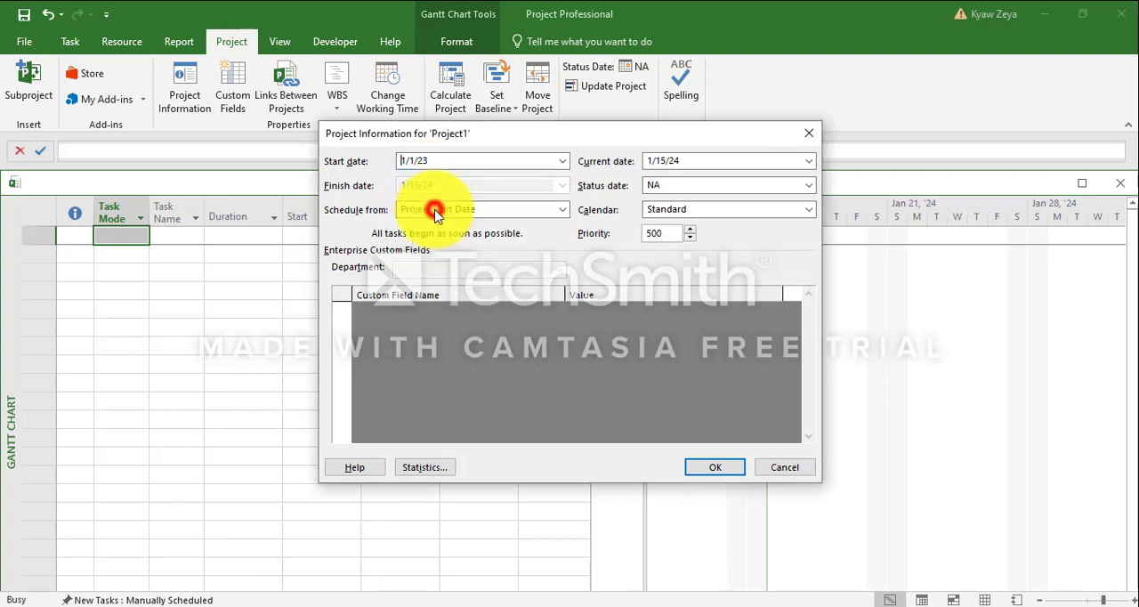
pyautogui.doubleClick(691, 164)
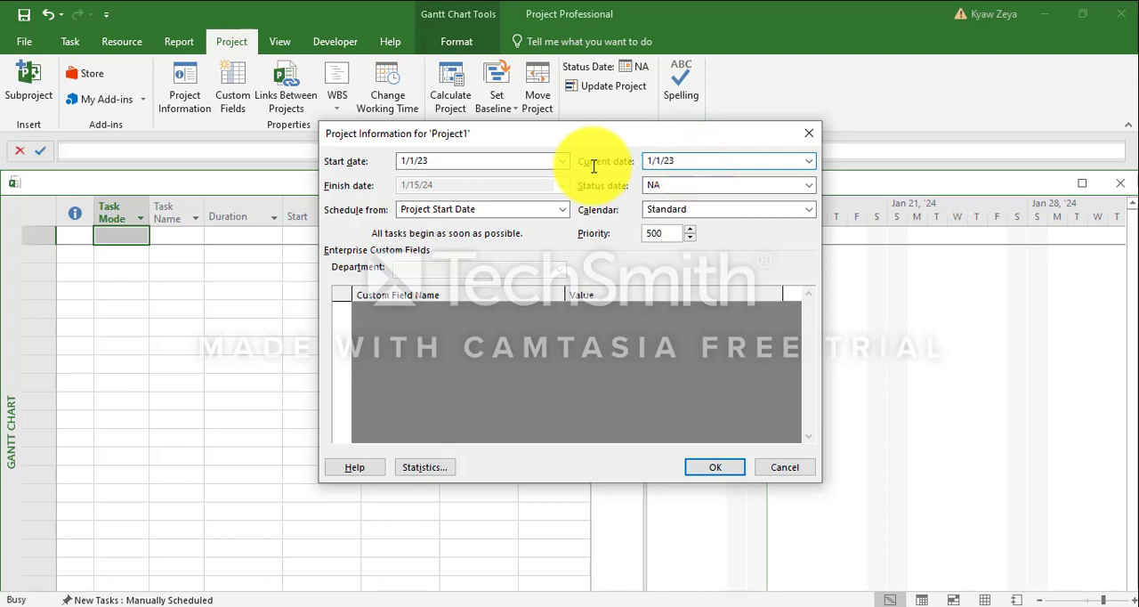
# Keep scheduling from the project start date and apply the Construction 7d/week calendar to the project
pyautogui.click(512, 209)
pyautogui.click(518, 210)
pyautogui.click(678, 210)
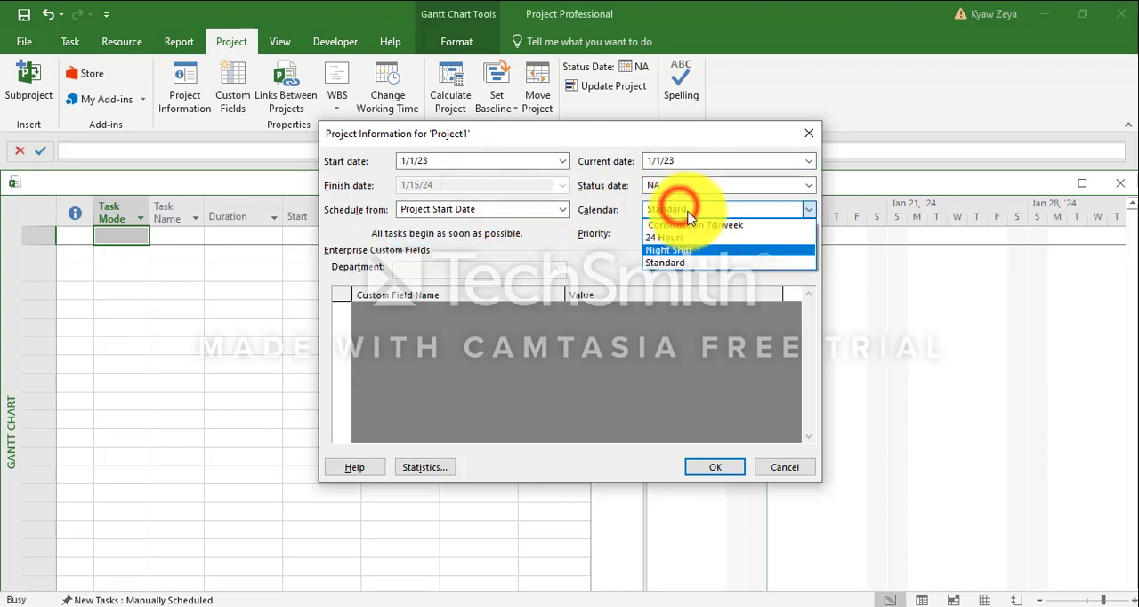
pyautogui.click(719, 225)
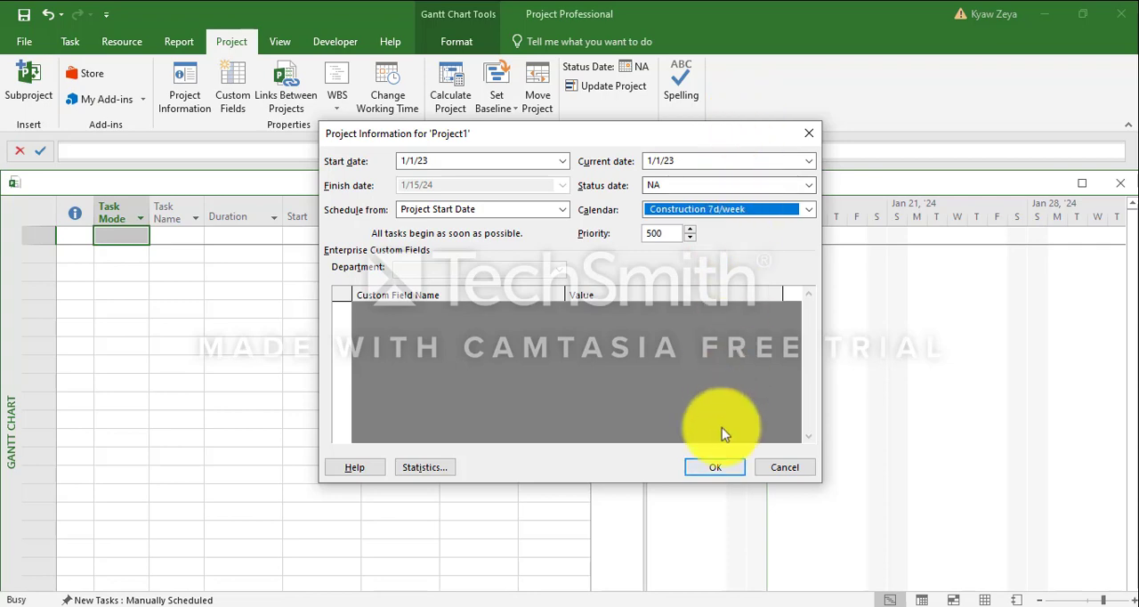
pyautogui.click(718, 469)
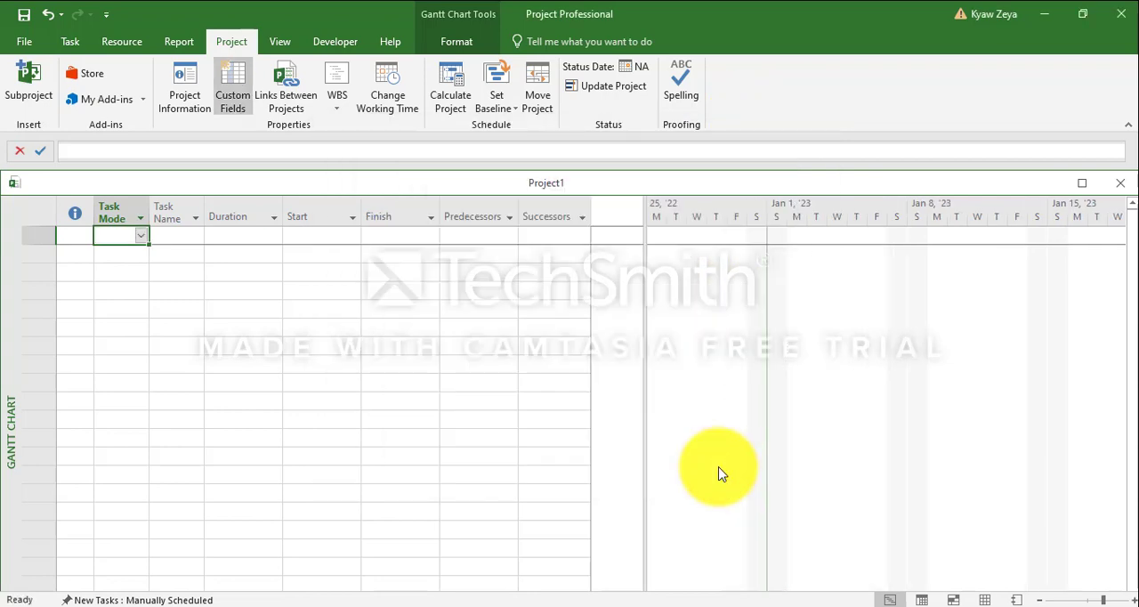
# Review the daily working times of the default work week in the Construction 7d/week calendar
pyautogui.click(392, 85)
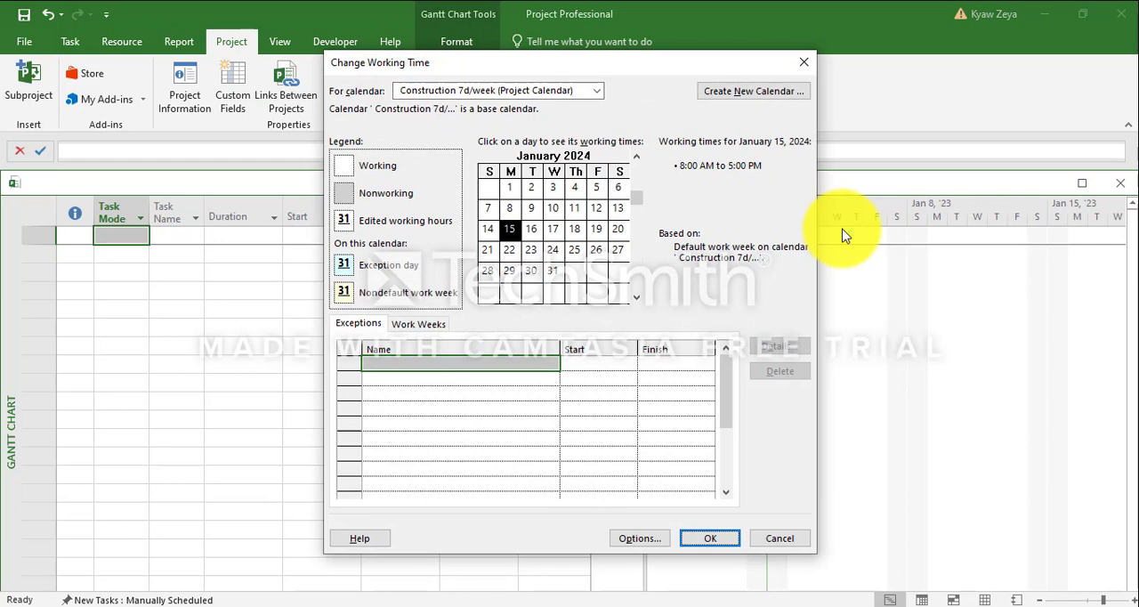
pyautogui.click(419, 323)
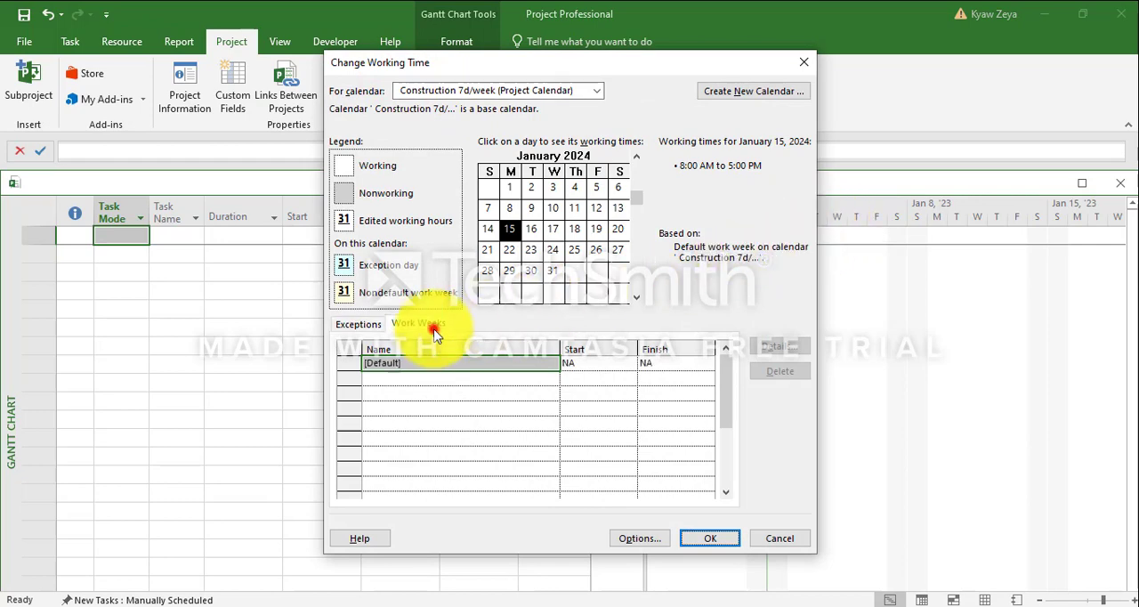
pyautogui.click(779, 347)
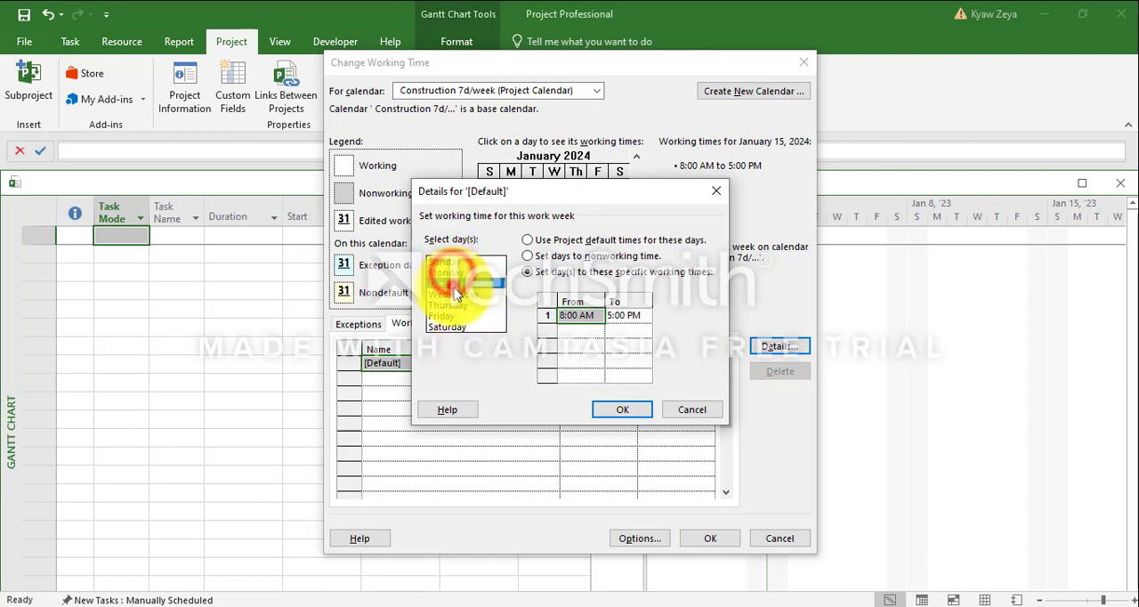
pyautogui.click(453, 315)
pyautogui.click(634, 410)
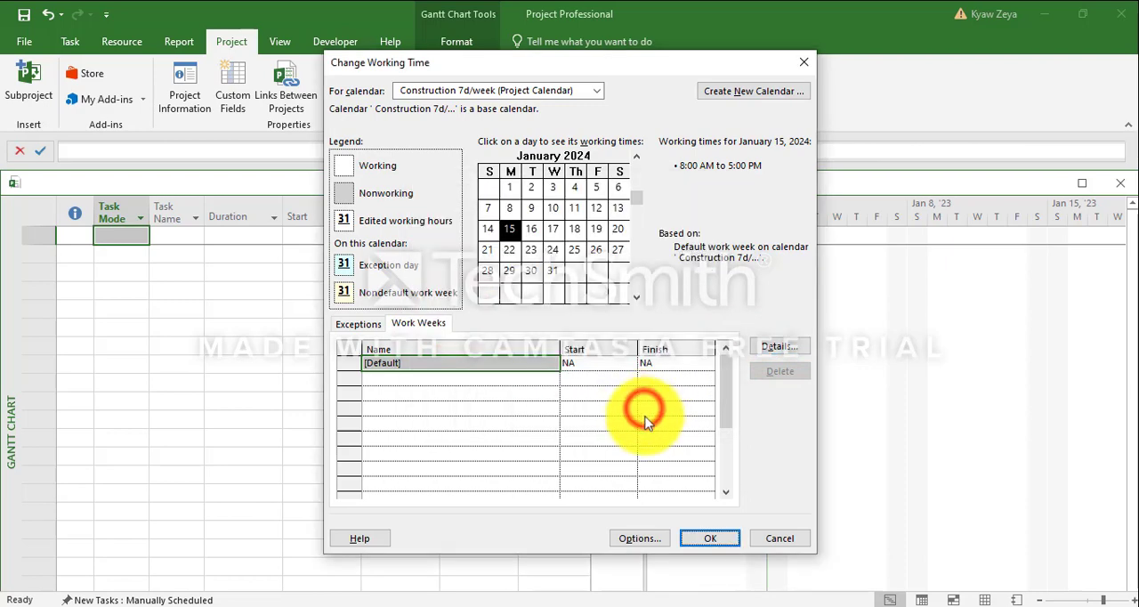
pyautogui.click(712, 538)
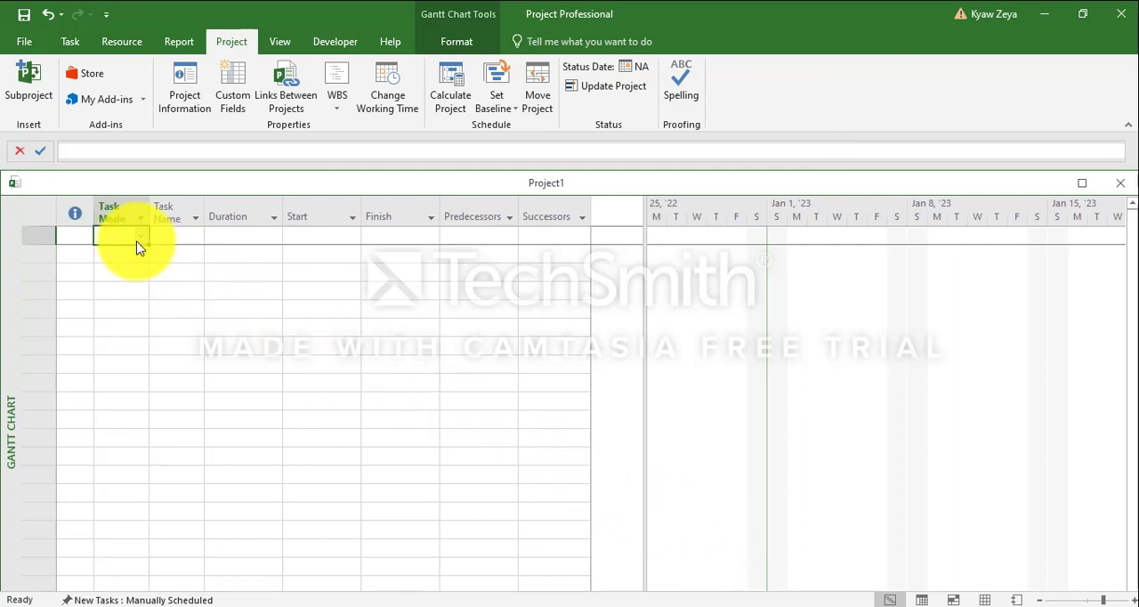
# Set newly created tasks to Auto Scheduled in the project's scheduling options
pyautogui.click(23, 42)
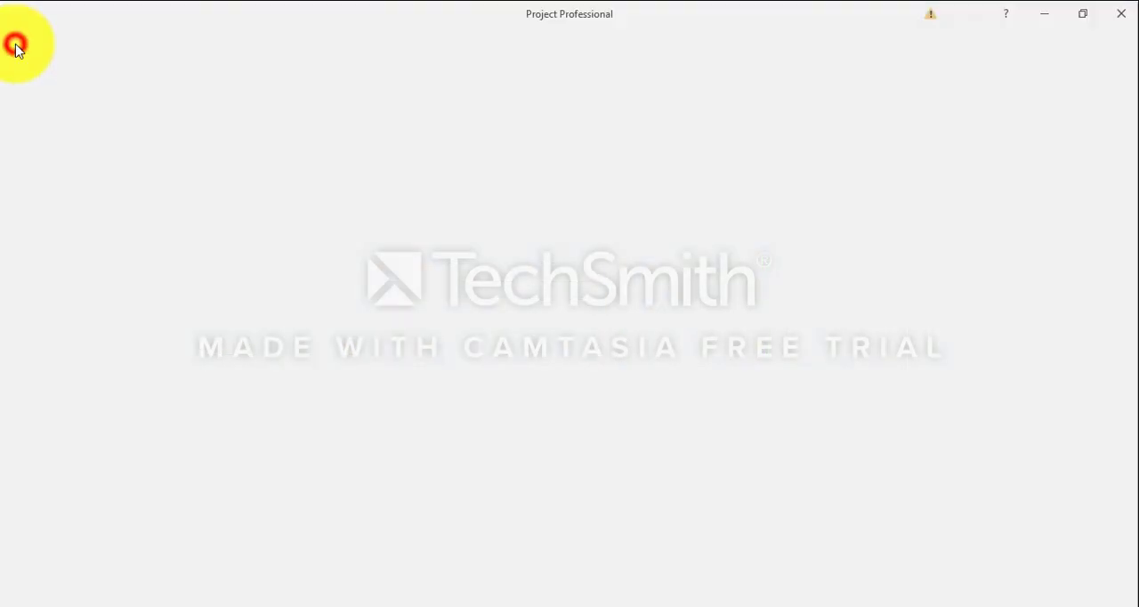
pyautogui.click(39, 443)
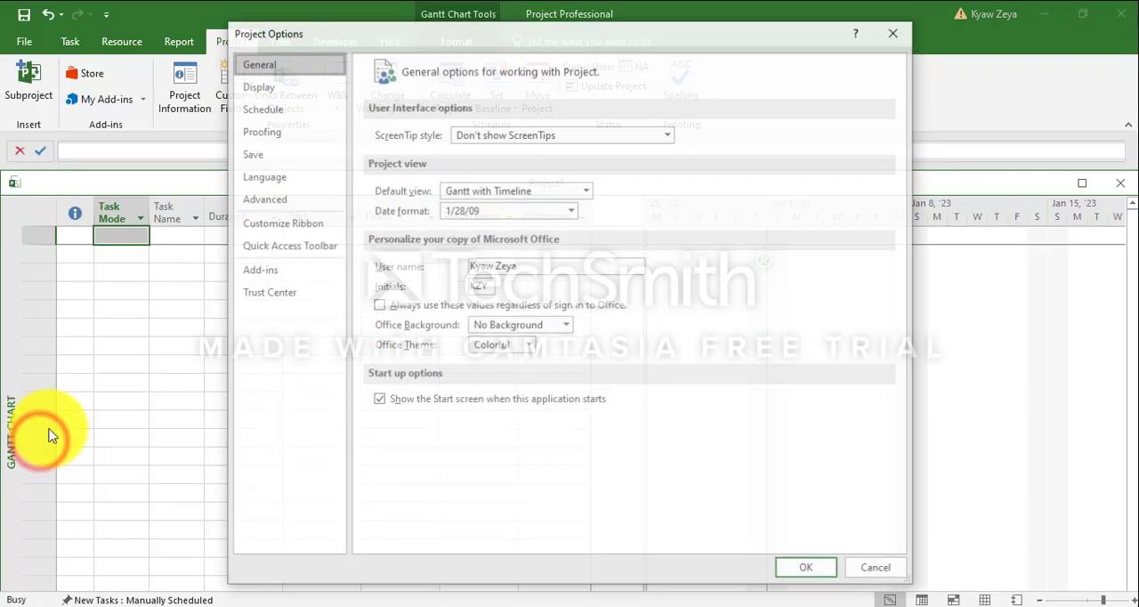
pyautogui.click(271, 89)
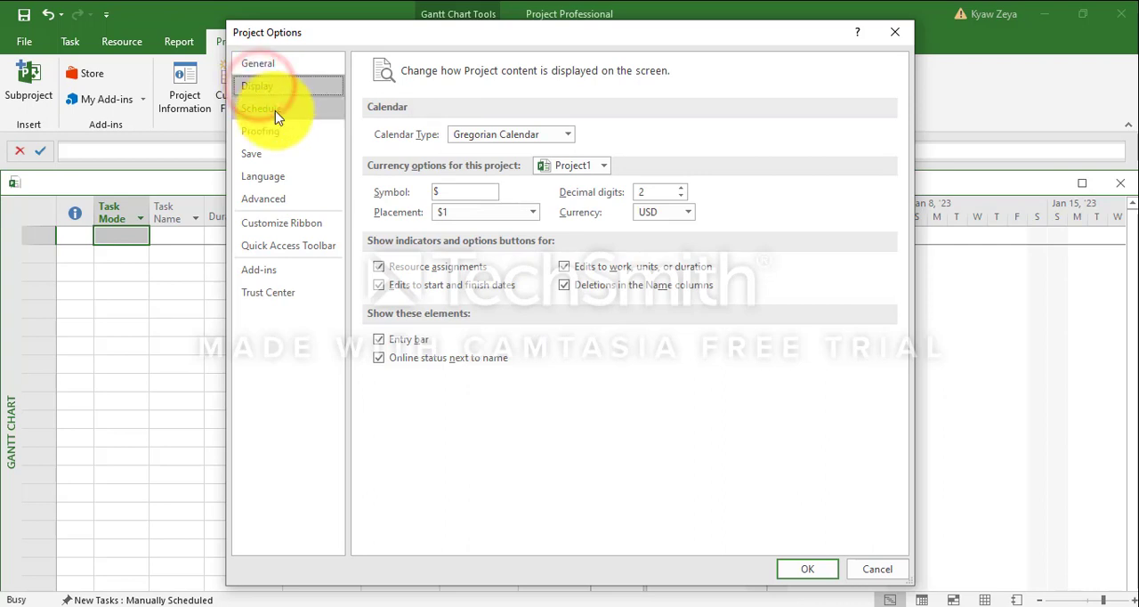
pyautogui.click(274, 110)
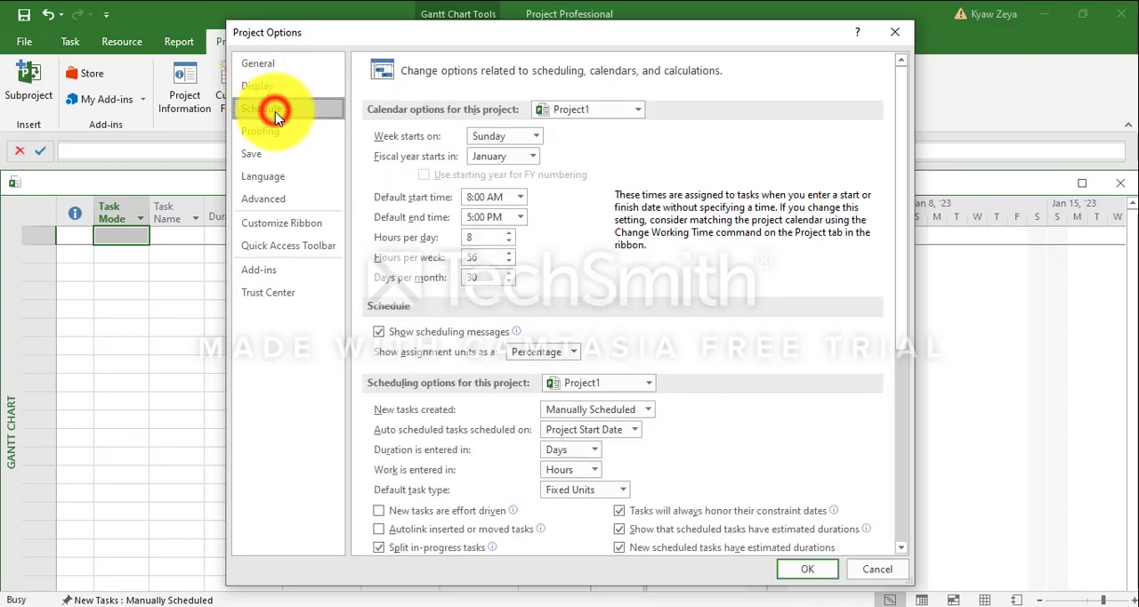
pyautogui.click(645, 409)
pyautogui.click(587, 442)
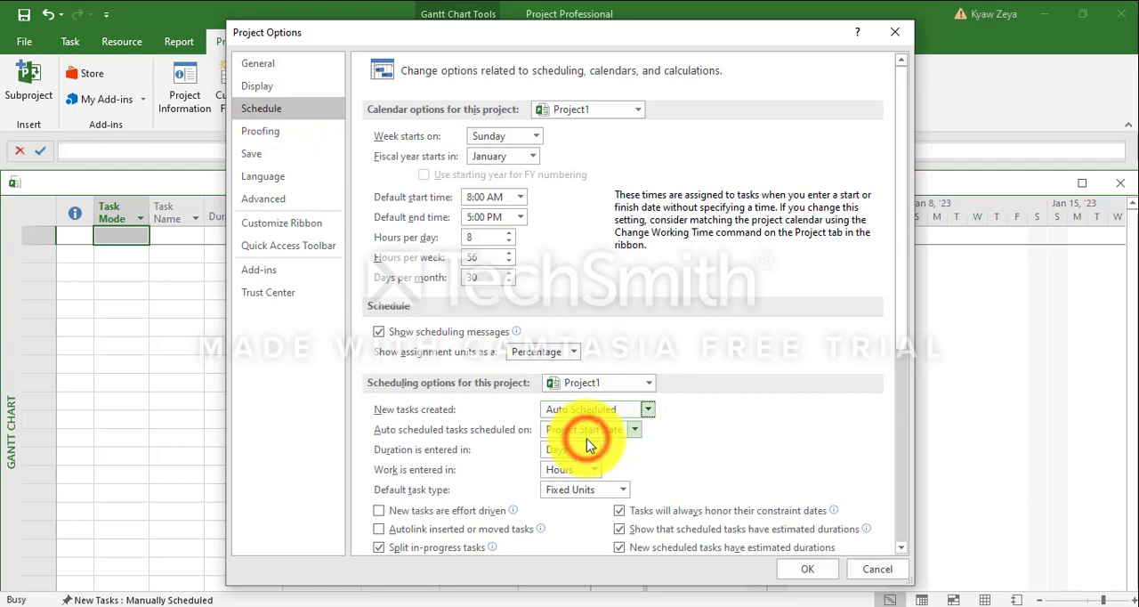
# In the advanced display options, set the minutes label to m and the days label to d, keeping hr for hours
pyautogui.click(270, 132)
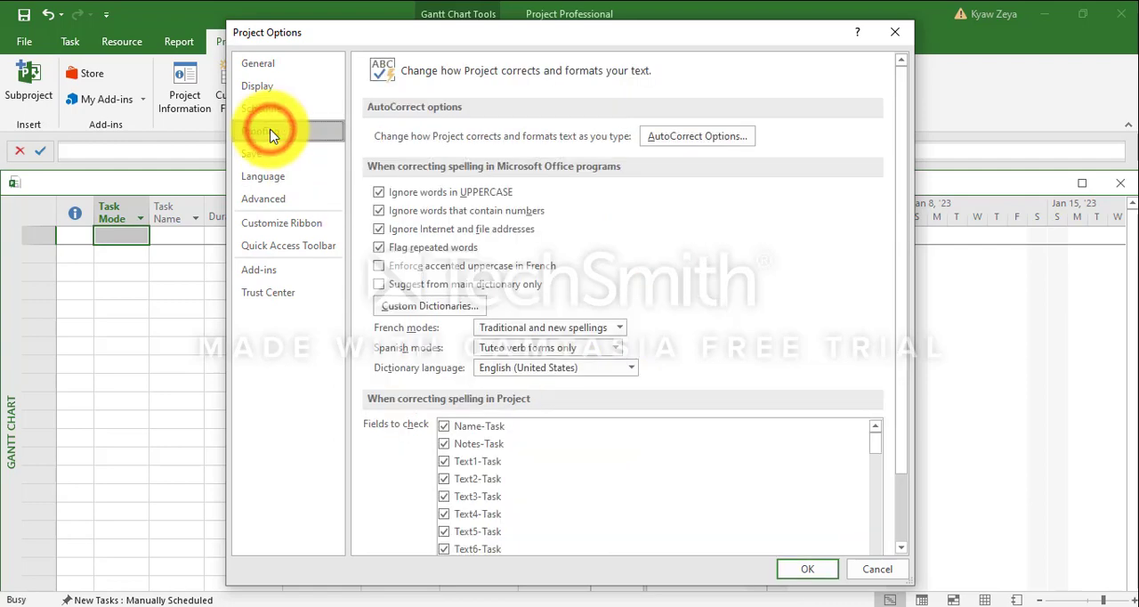
pyautogui.click(274, 198)
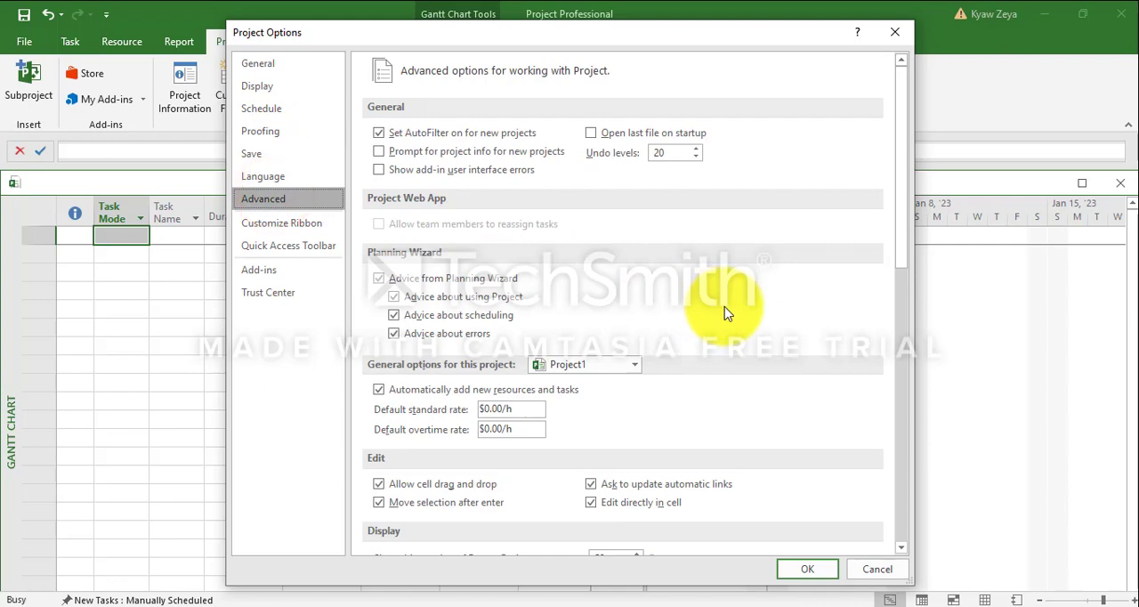
pyautogui.scroll(-12, 724, 308)
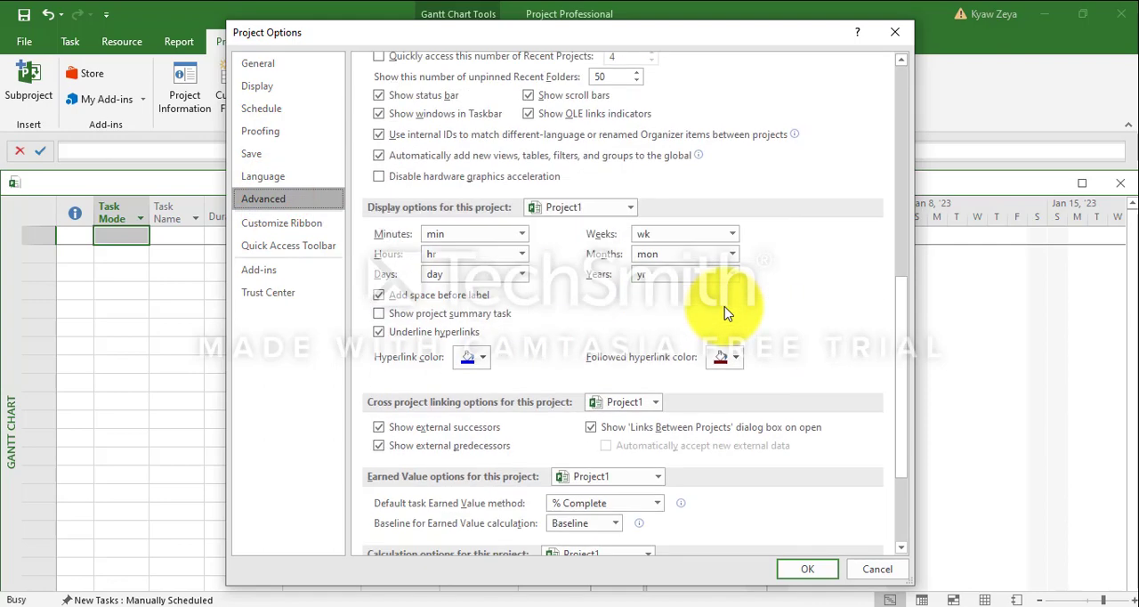
pyautogui.click(491, 193)
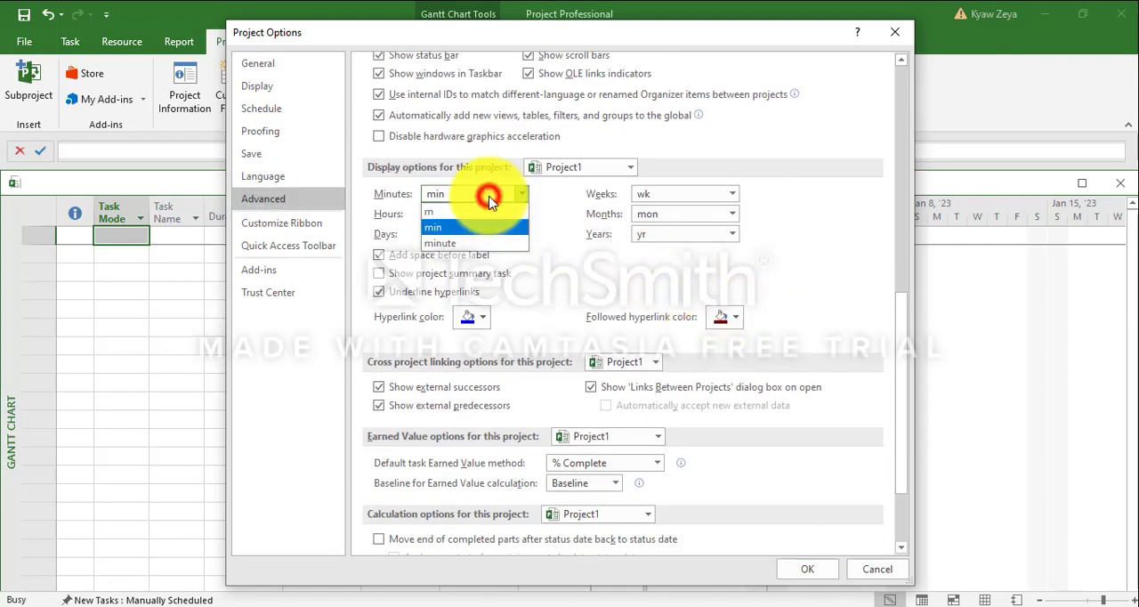
pyautogui.click(439, 215)
pyautogui.click(464, 213)
pyautogui.click(464, 213)
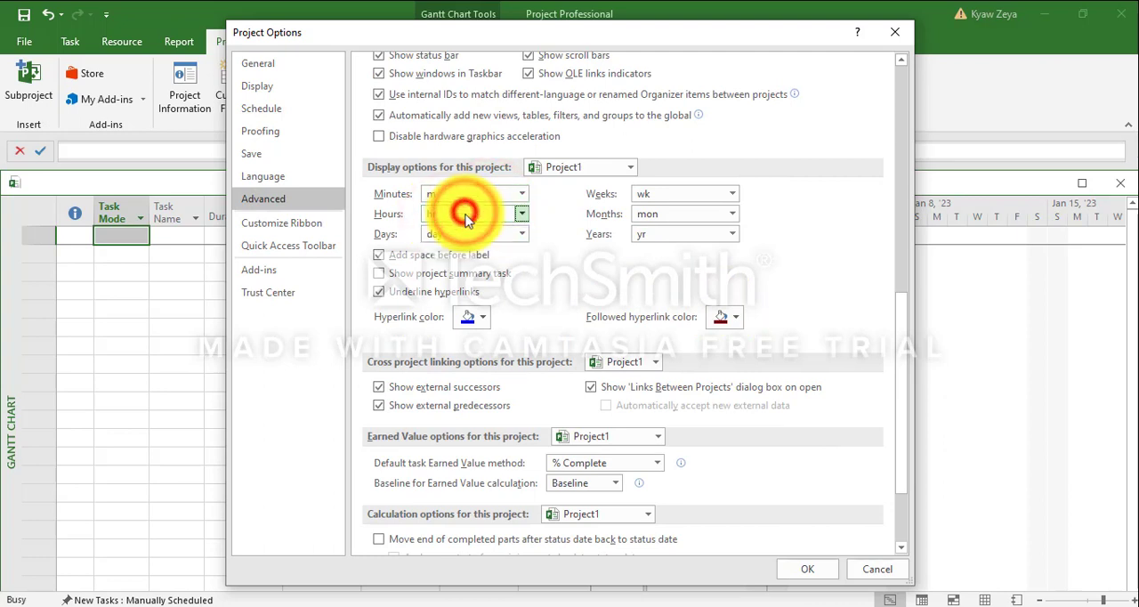
pyautogui.click(469, 234)
pyautogui.click(457, 250)
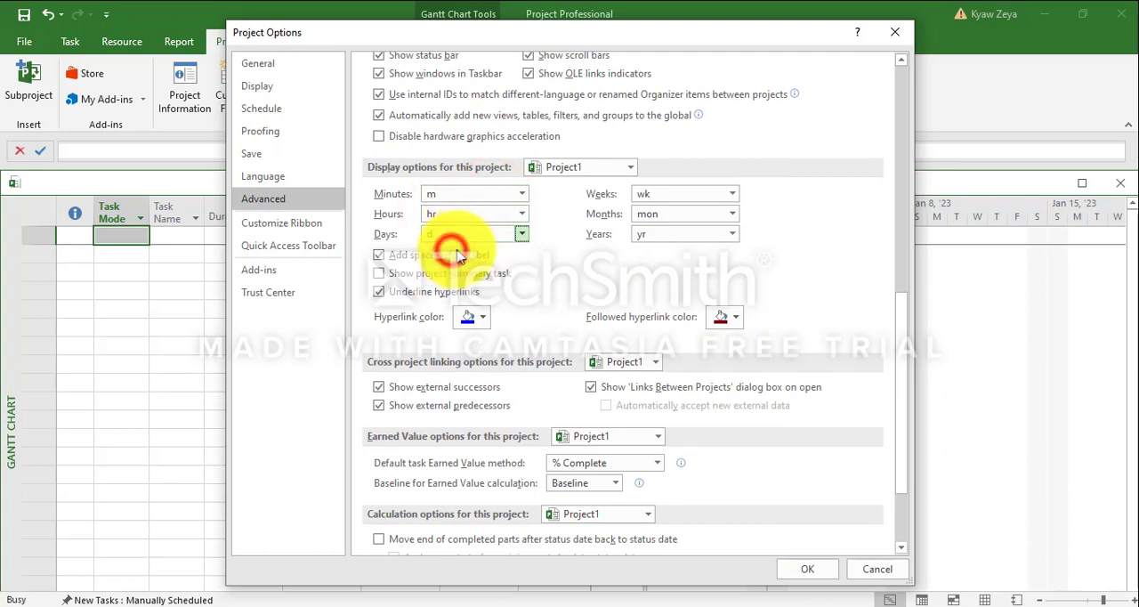
# Keep mon as the months label, set the years label to y, and apply the project options
pyautogui.click(728, 214)
pyautogui.click(727, 212)
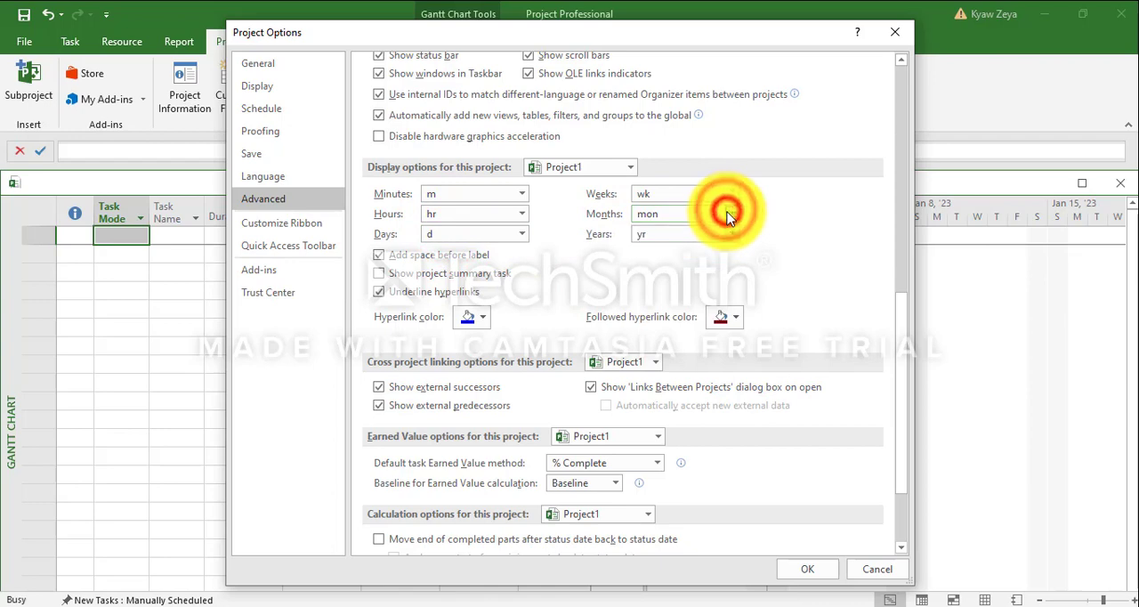
pyautogui.click(727, 233)
pyautogui.click(709, 256)
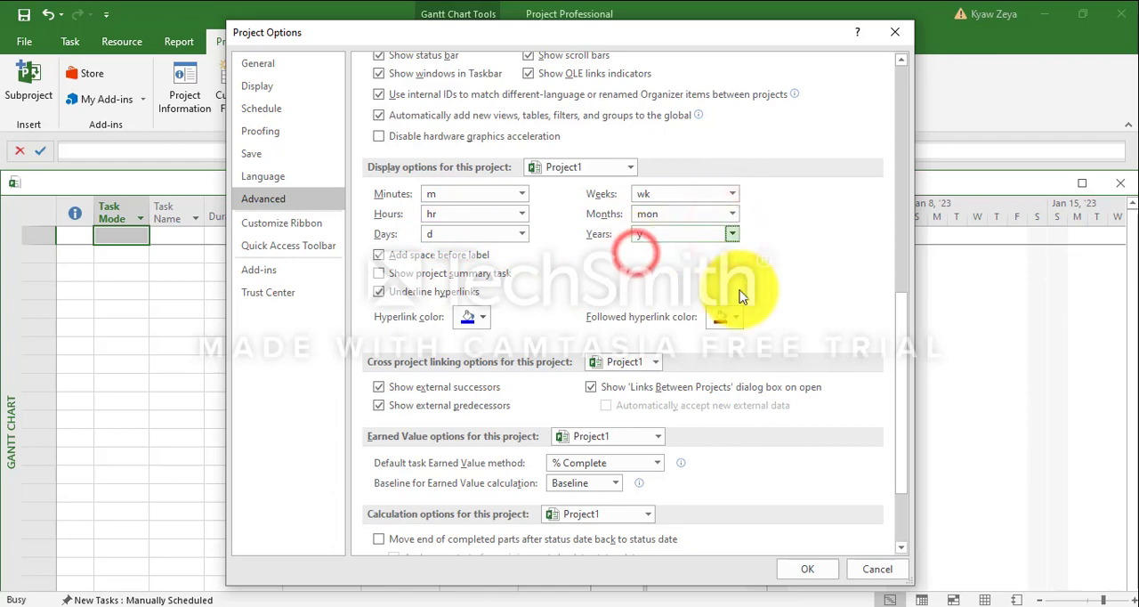
pyautogui.click(807, 568)
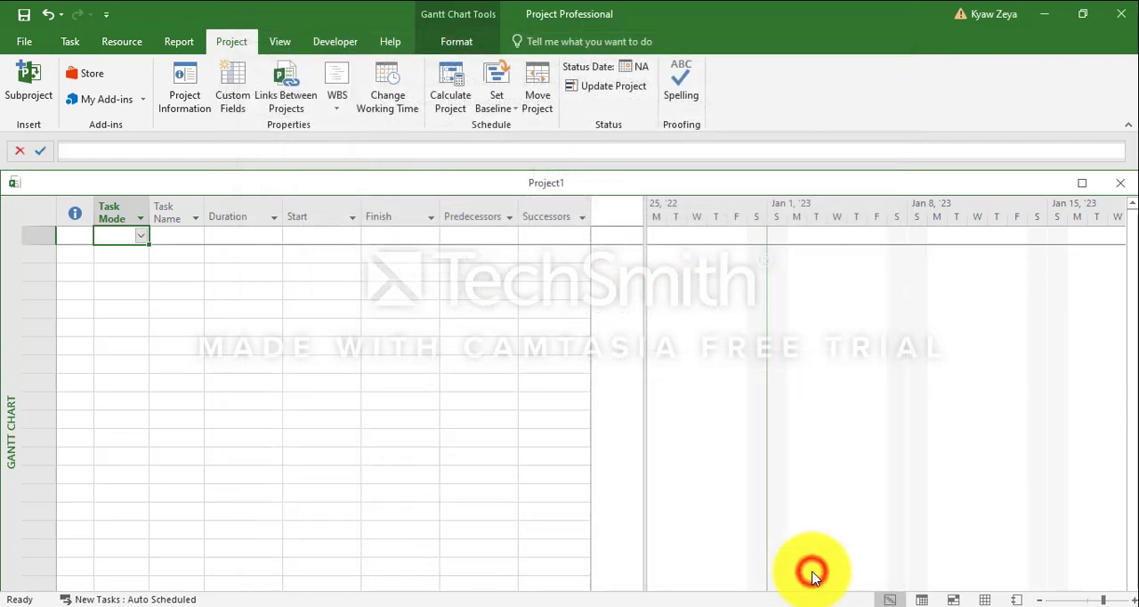
# Enter seven tasks named A, B, C, D, E, F and G in consecutive rows of the task table
pyautogui.click(172, 236)
pyautogui.write('A')
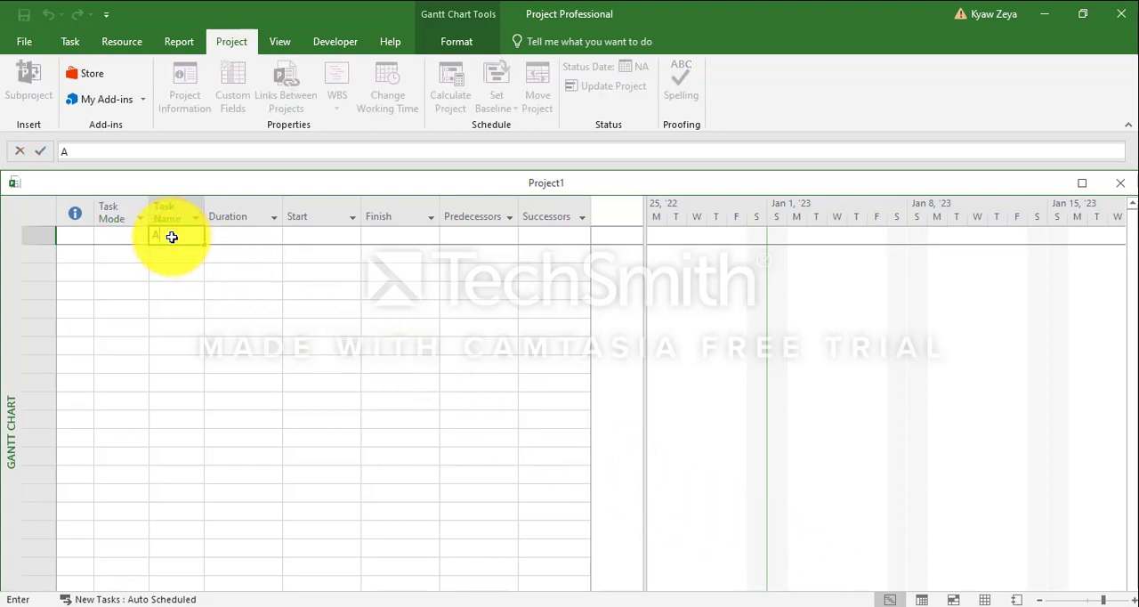
pyautogui.press('Return')
pyautogui.write('B')
pyautogui.press('Return')
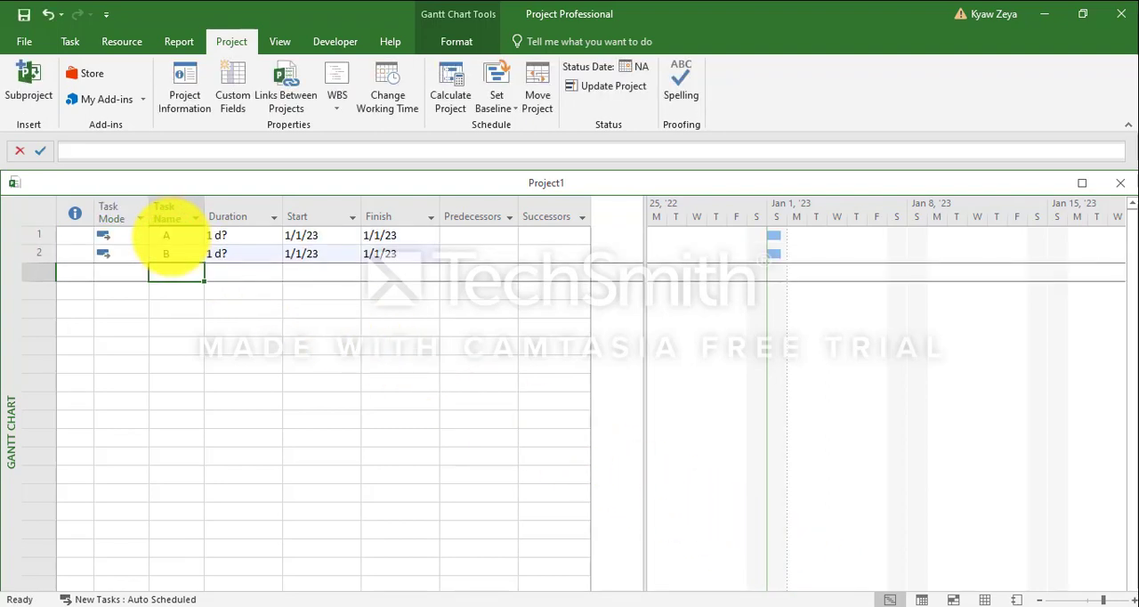
pyautogui.write('C')
pyautogui.press('Return')
pyautogui.write('D')
pyautogui.press('Return')
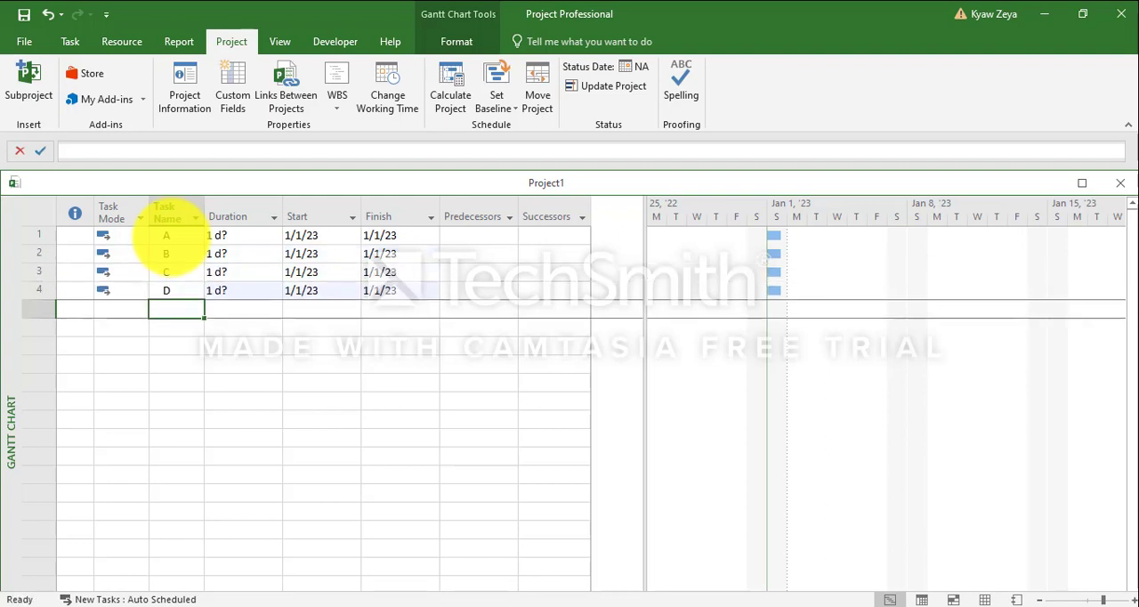
pyautogui.write('E F')
pyautogui.press('Return')
pyautogui.write('G')
pyautogui.press('Return')
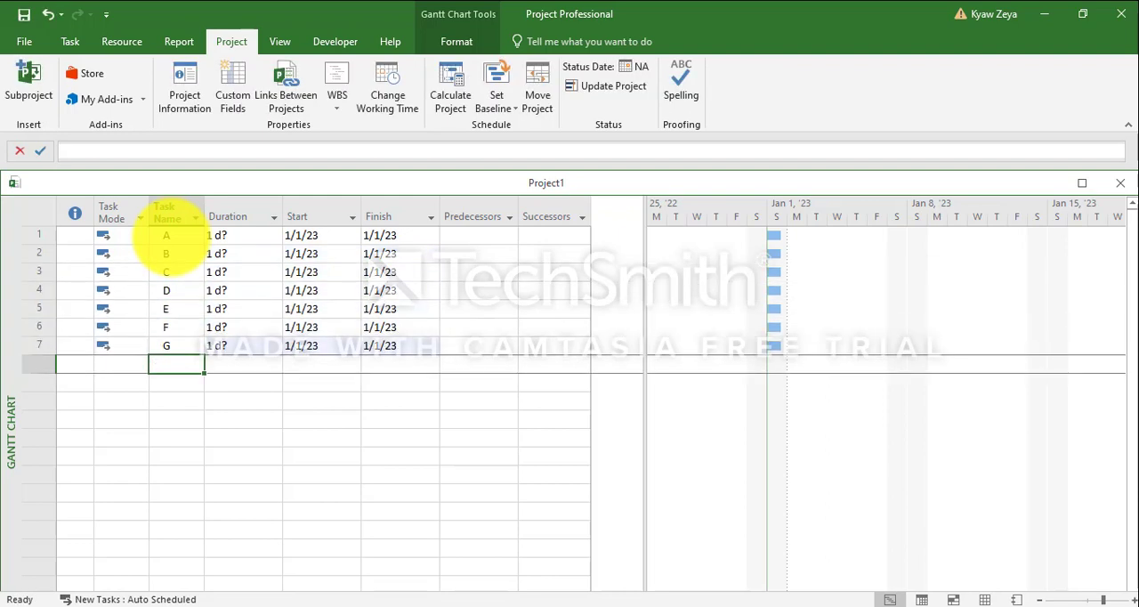
# Set the durations of tasks A, B, C and D to 10, 15, 10 and 23 days
pyautogui.click(240, 234)
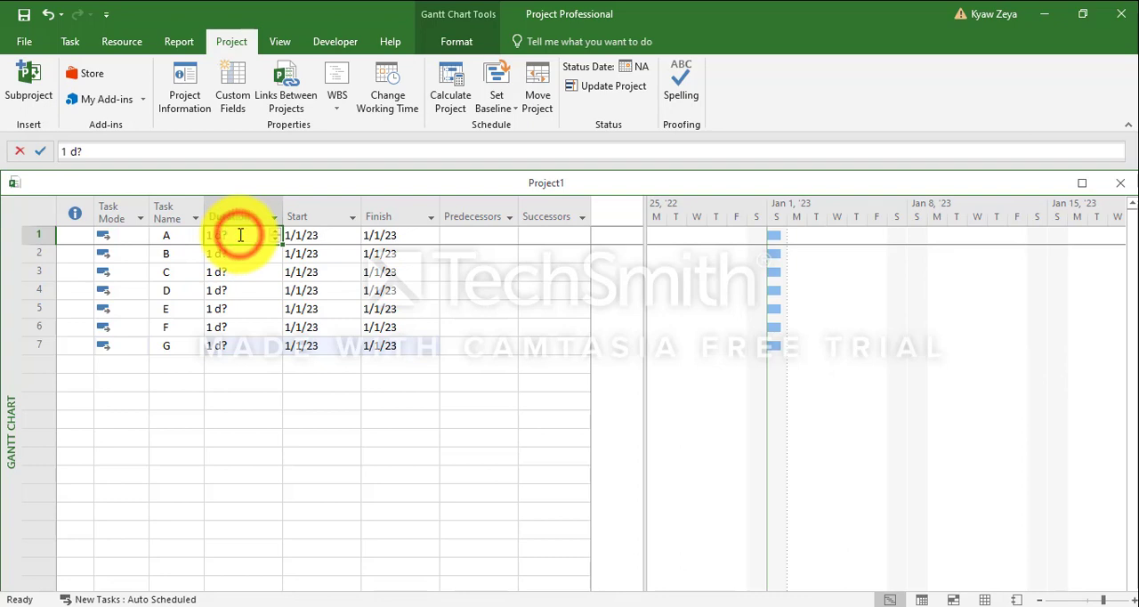
pyautogui.write('10')
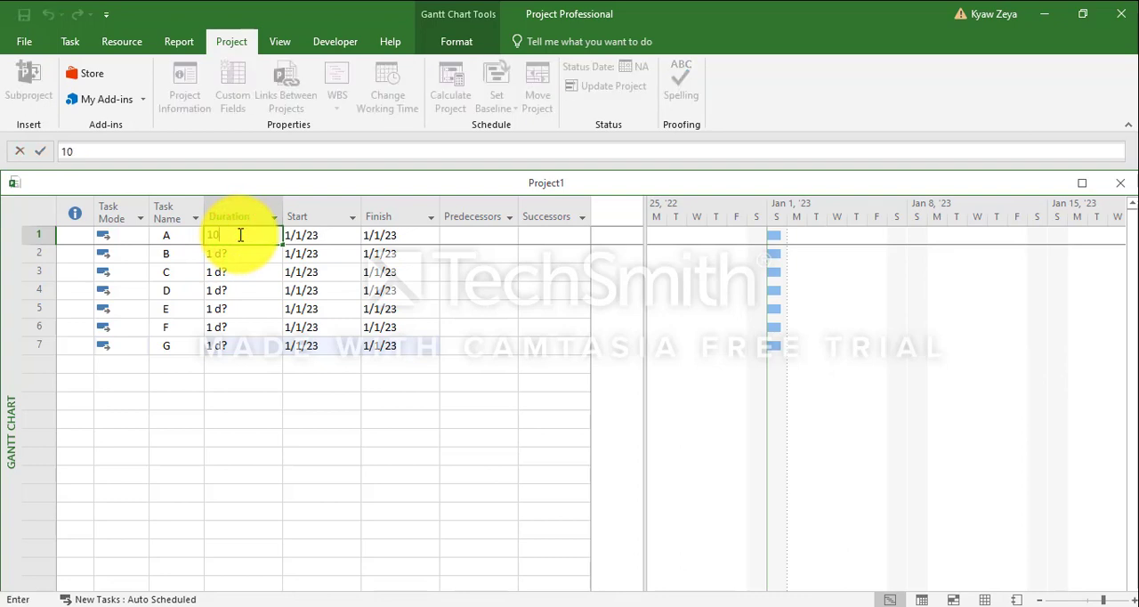
pyautogui.press('Return')
pyautogui.write('1')
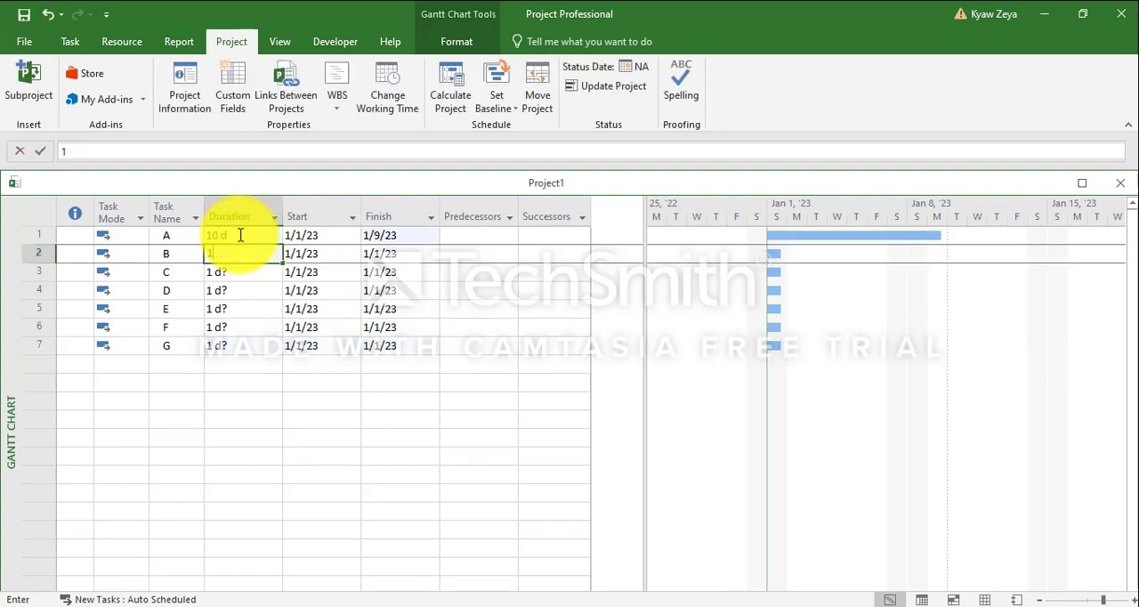
pyautogui.write('5')
pyautogui.press('Return')
pyautogui.write('10')
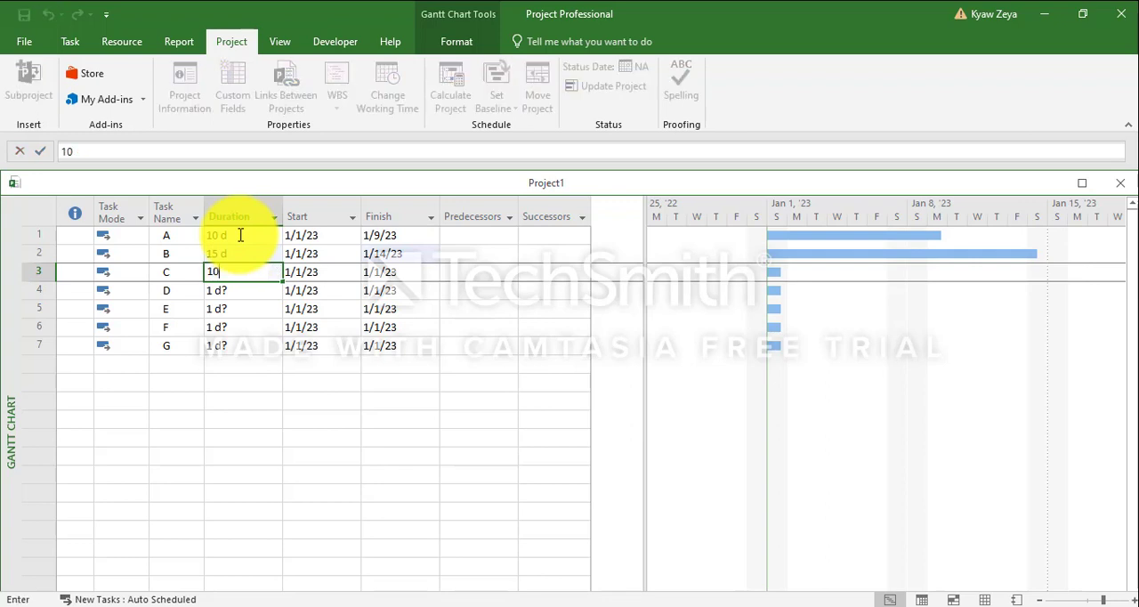
pyautogui.press('Return')
pyautogui.write('23')
pyautogui.press('Return')
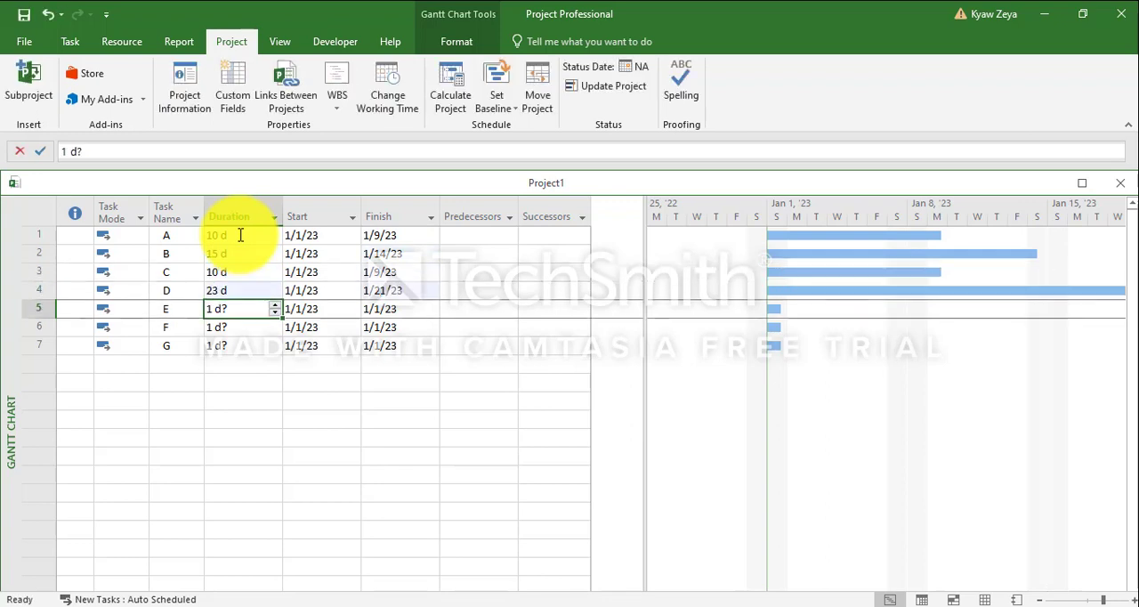
# Set the durations of tasks E, F and G to 3, 12 and 15 days
pyautogui.write('3')
pyautogui.press('Return')
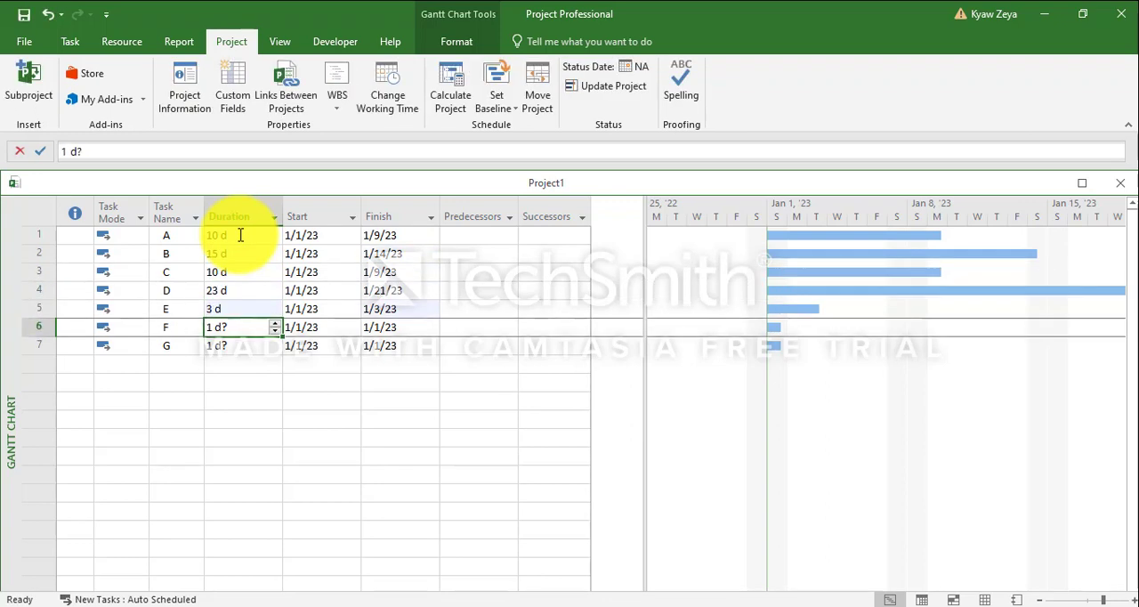
pyautogui.write('12')
pyautogui.press('Return')
pyautogui.write('15')
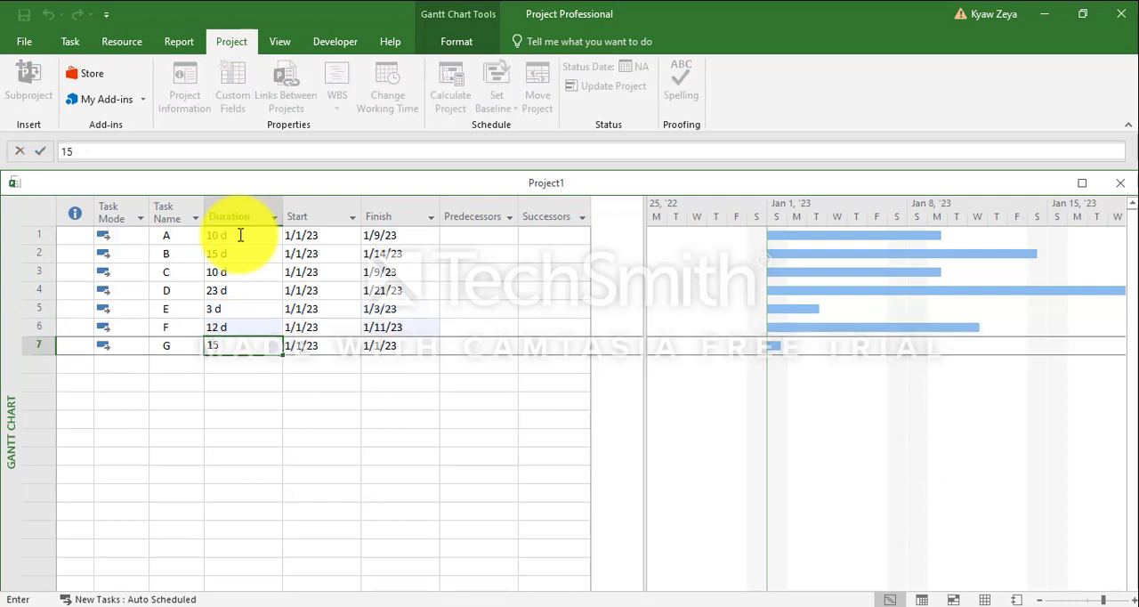
pyautogui.press('Return')
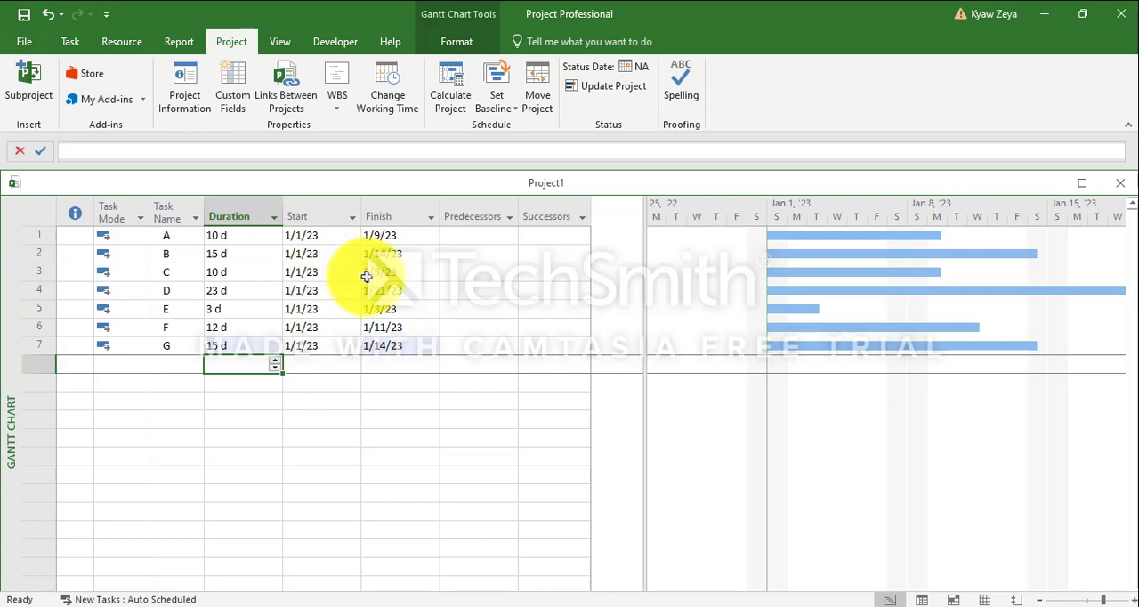
# Make task A the predecessor of task B
pyautogui.click(457, 254)
pyautogui.click(510, 254)
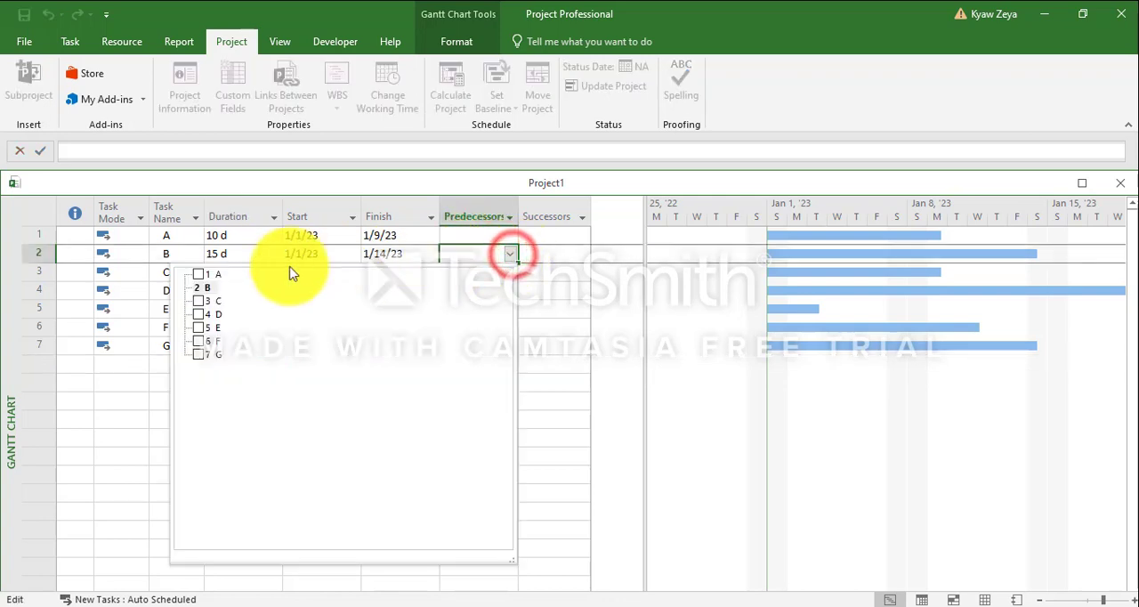
pyautogui.click(199, 274)
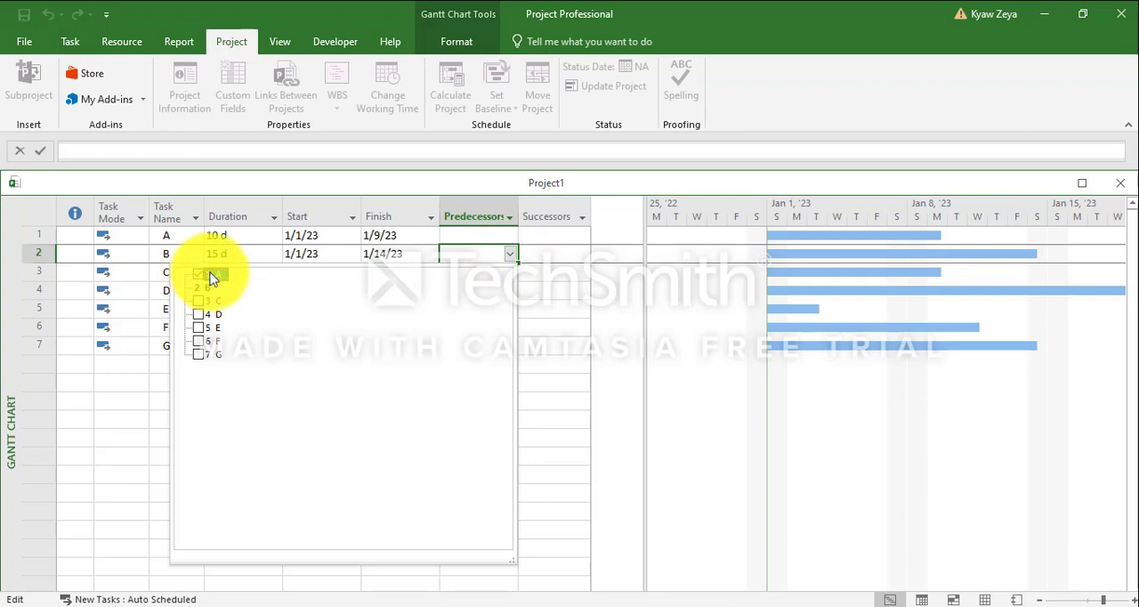
pyautogui.click(563, 307)
pyautogui.click(470, 276)
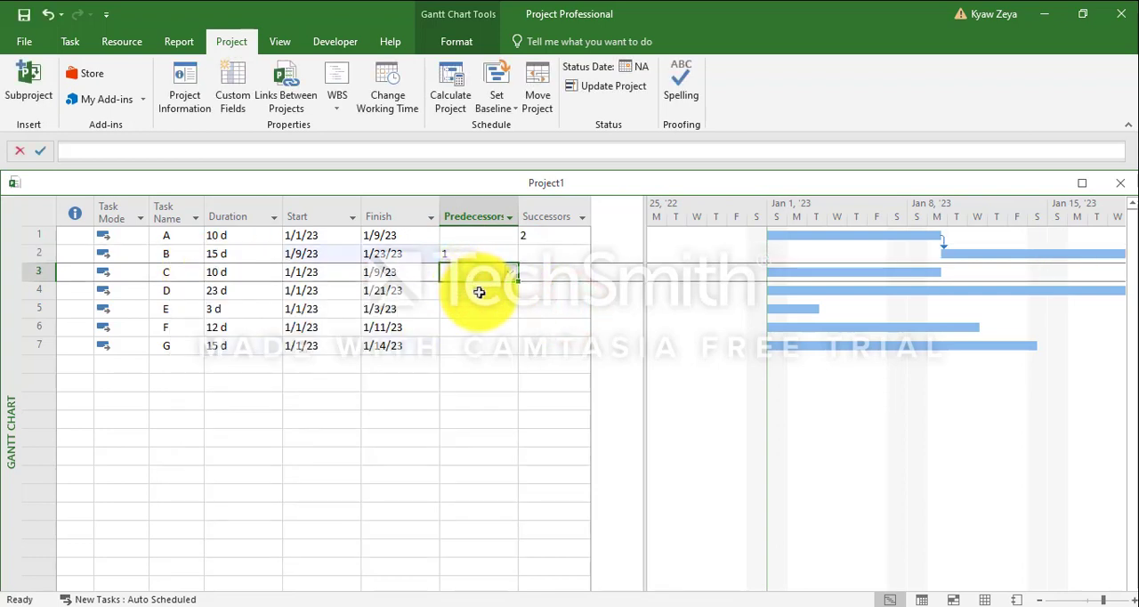
# Make task C the predecessor of task D
pyautogui.click(479, 292)
pyautogui.click(509, 290)
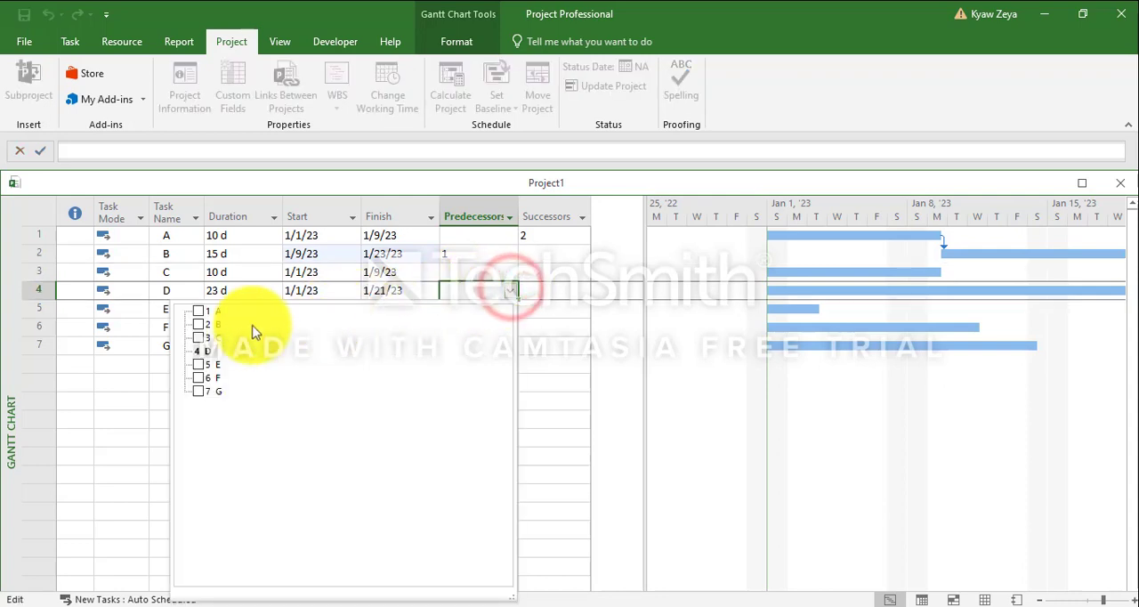
pyautogui.click(198, 337)
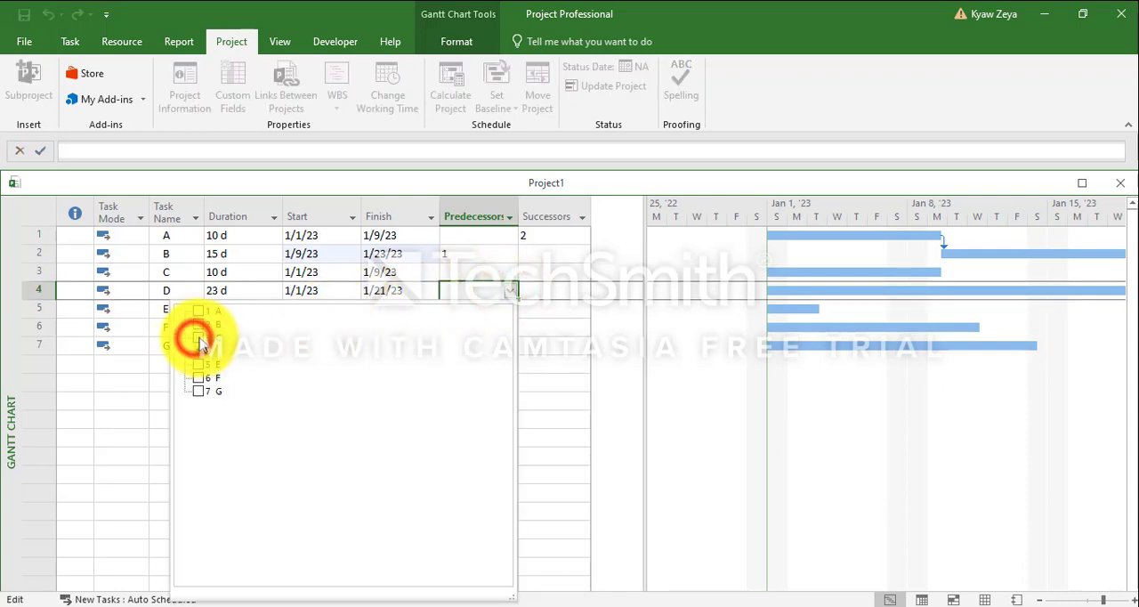
pyautogui.click(564, 347)
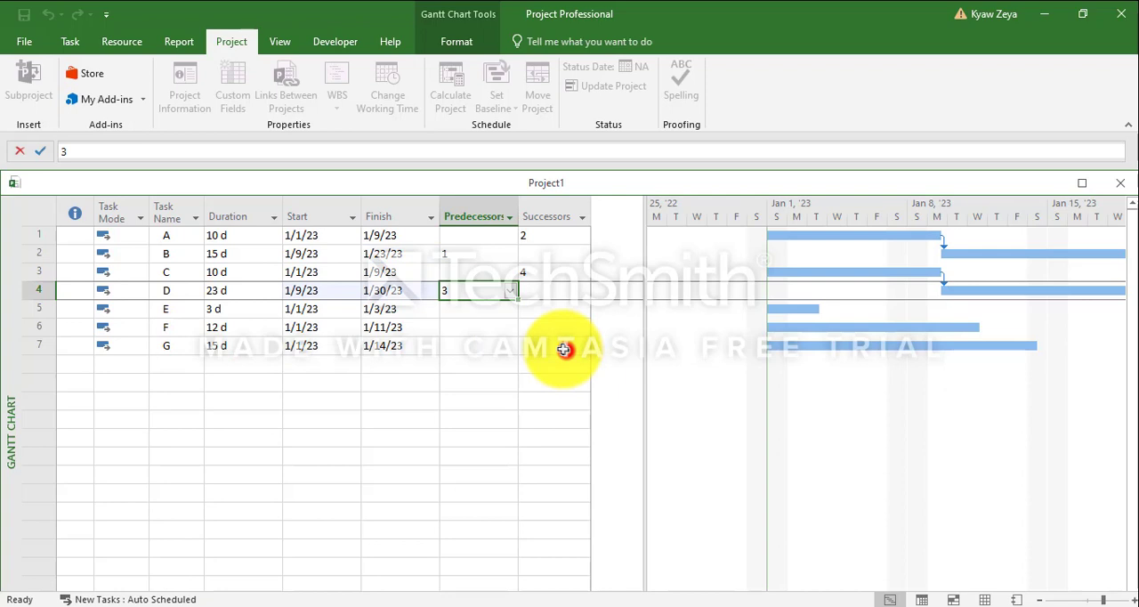
# Make task A the predecessor of task E
pyautogui.click(471, 307)
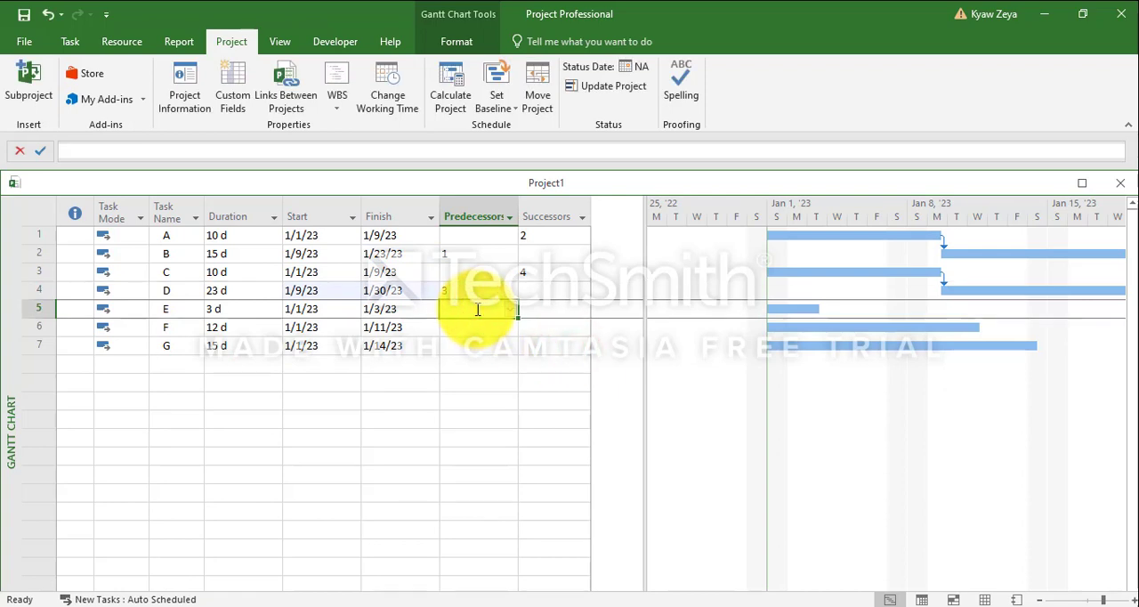
pyautogui.click(511, 309)
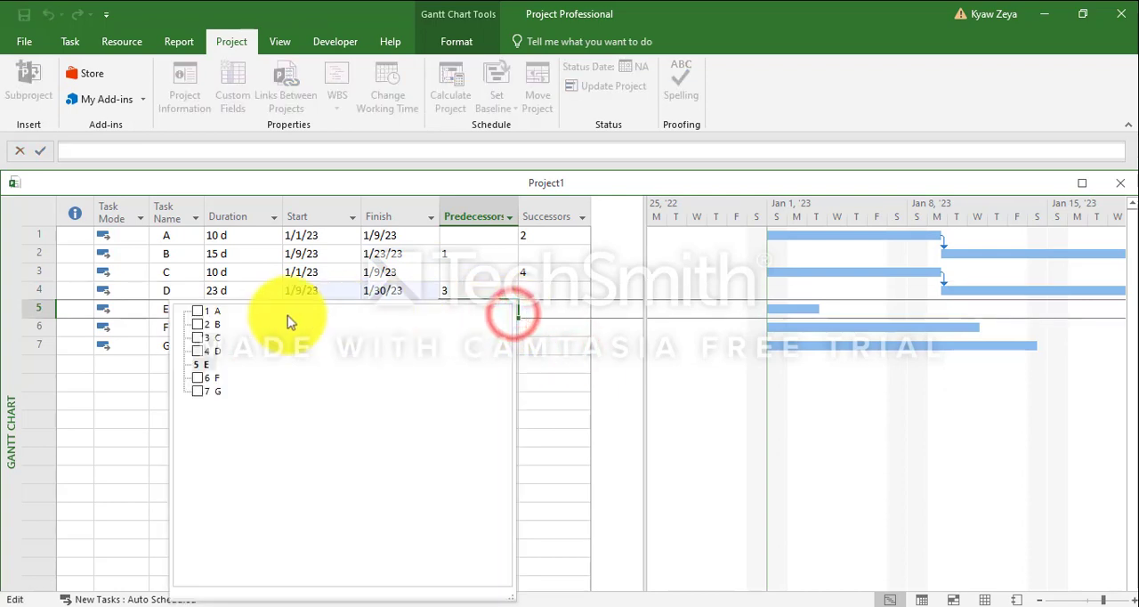
pyautogui.click(201, 313)
pyautogui.click(133, 394)
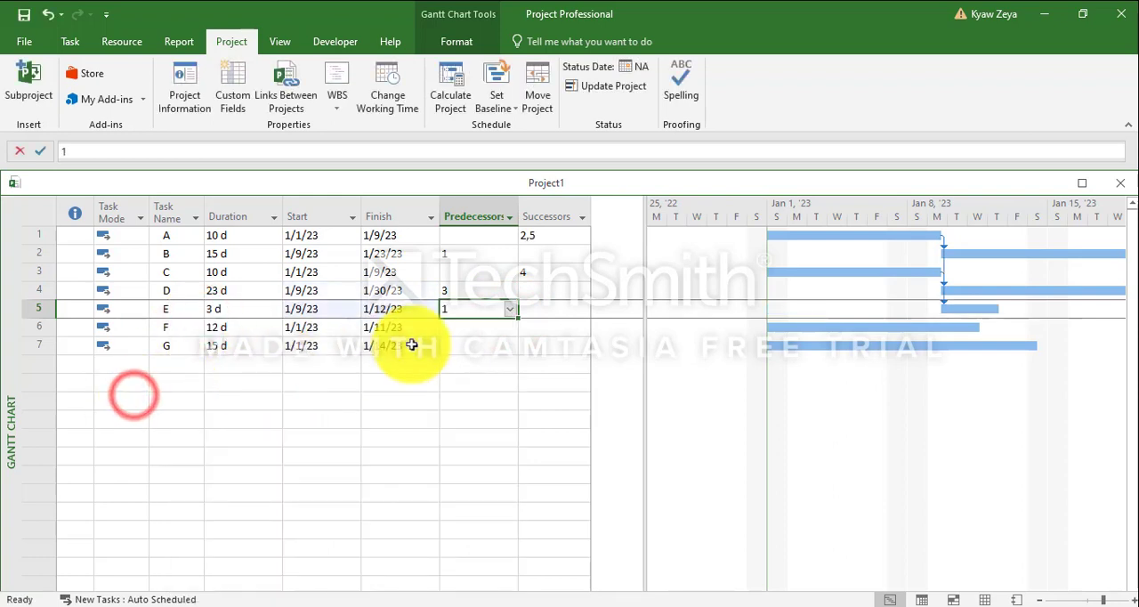
# Make tasks B and D the predecessors of task F
pyautogui.click(493, 329)
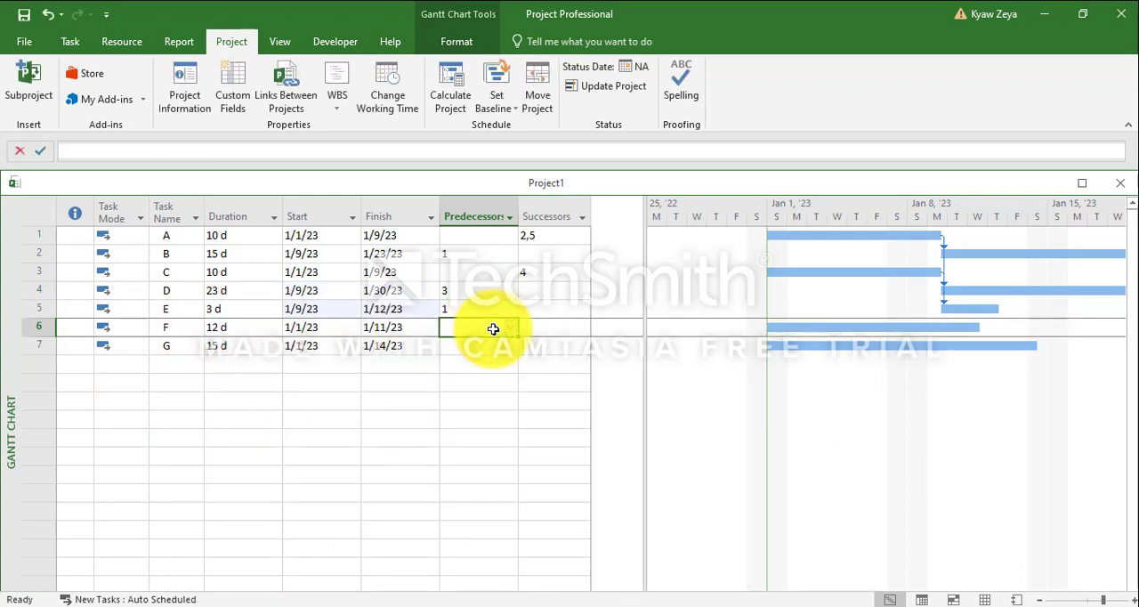
pyautogui.click(510, 327)
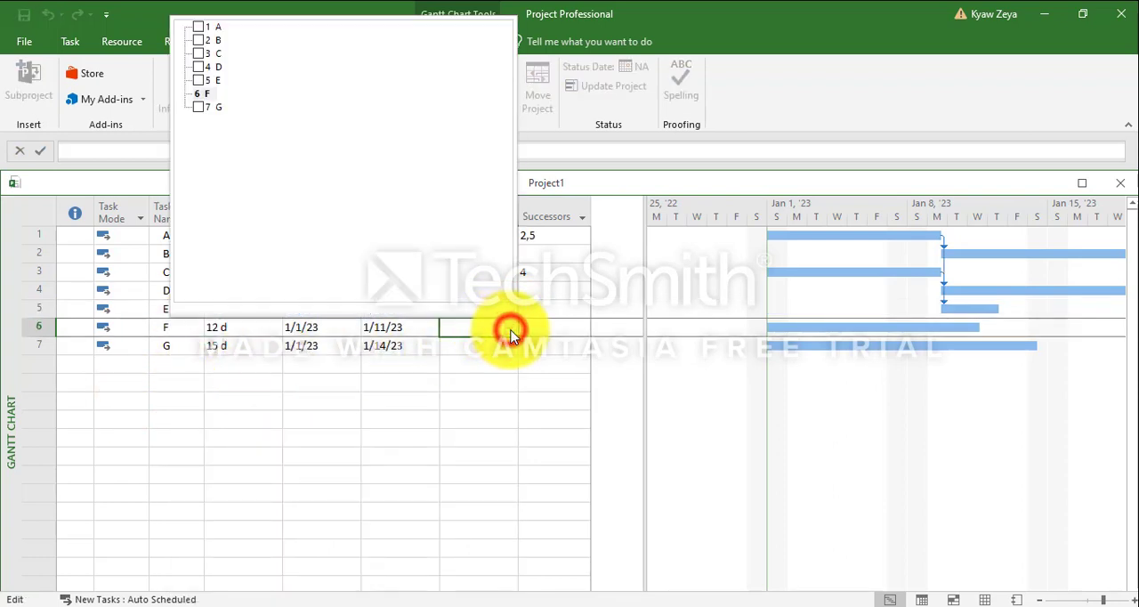
pyautogui.click(199, 40)
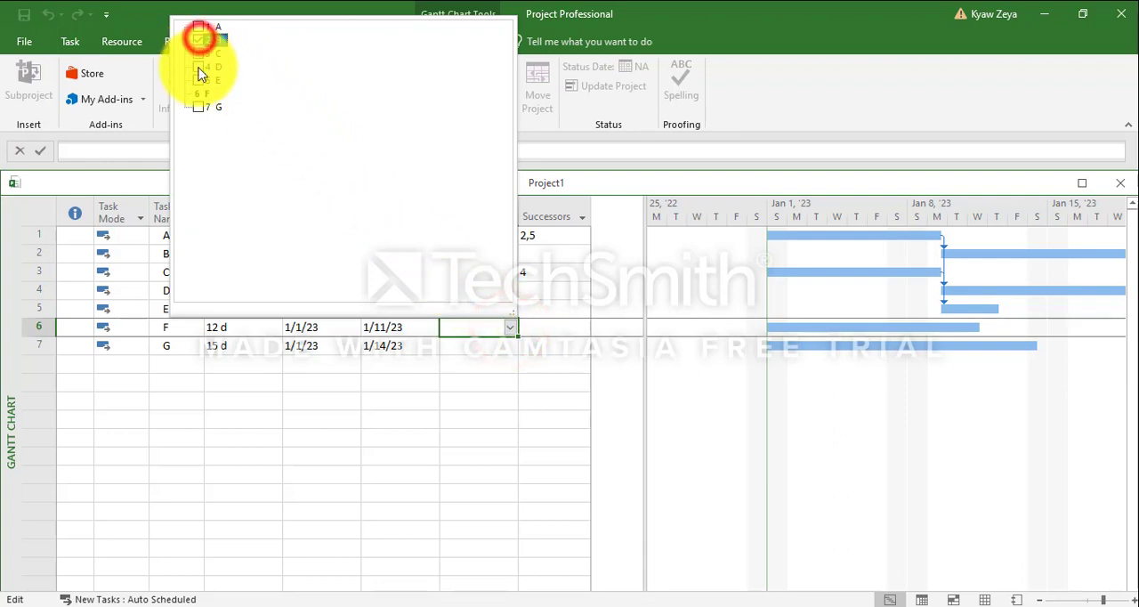
pyautogui.click(279, 404)
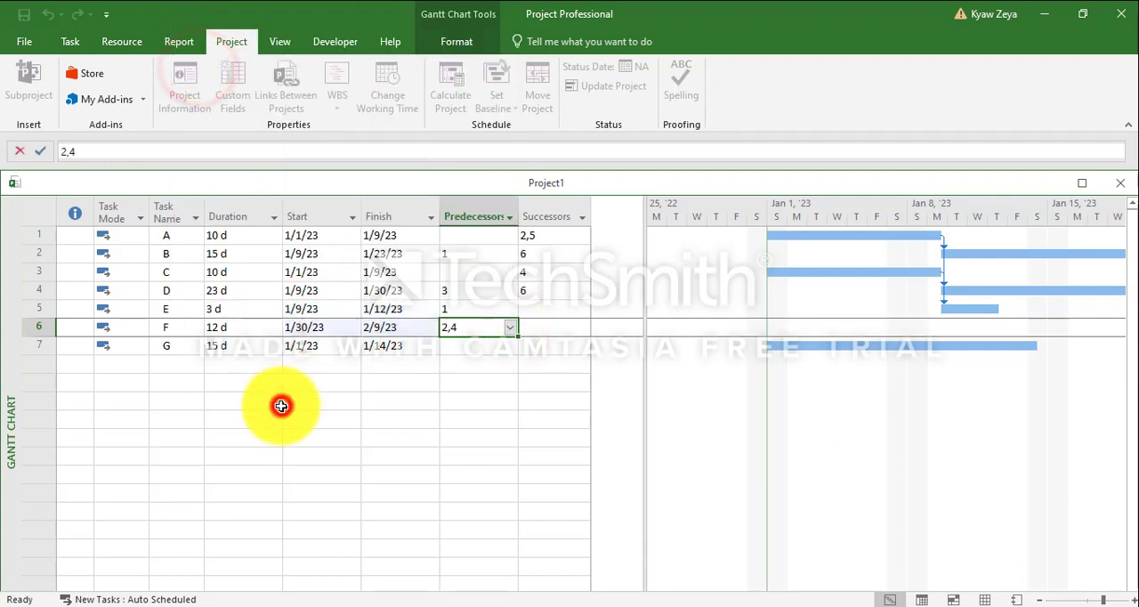
# Make tasks E and F the predecessors of task G
pyautogui.click(513, 347)
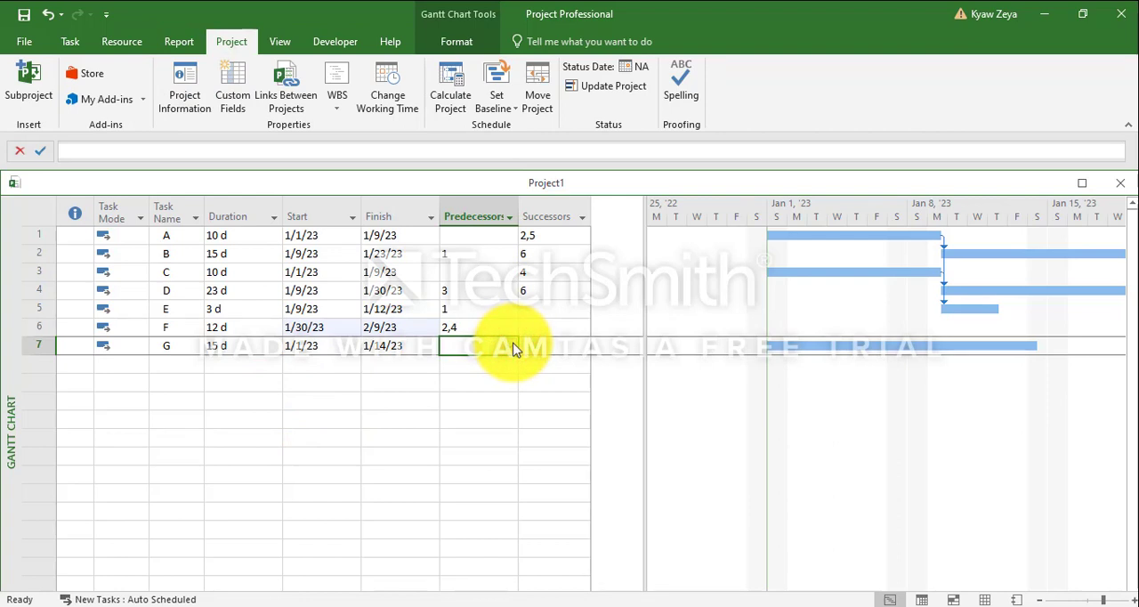
pyautogui.click(509, 349)
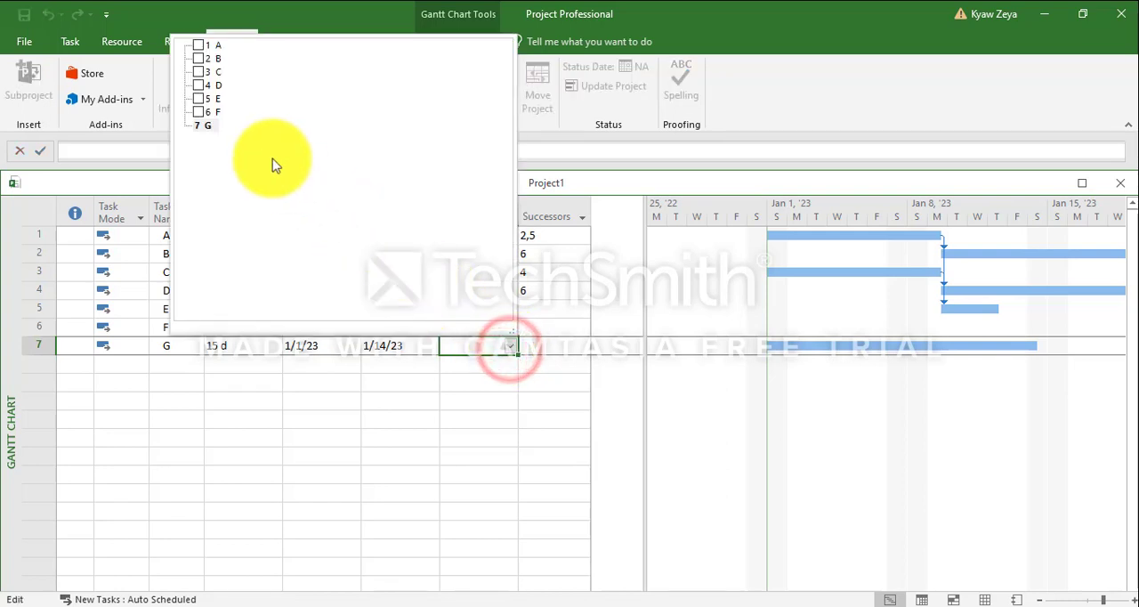
pyautogui.click(198, 99)
pyautogui.click(197, 112)
pyautogui.click(254, 407)
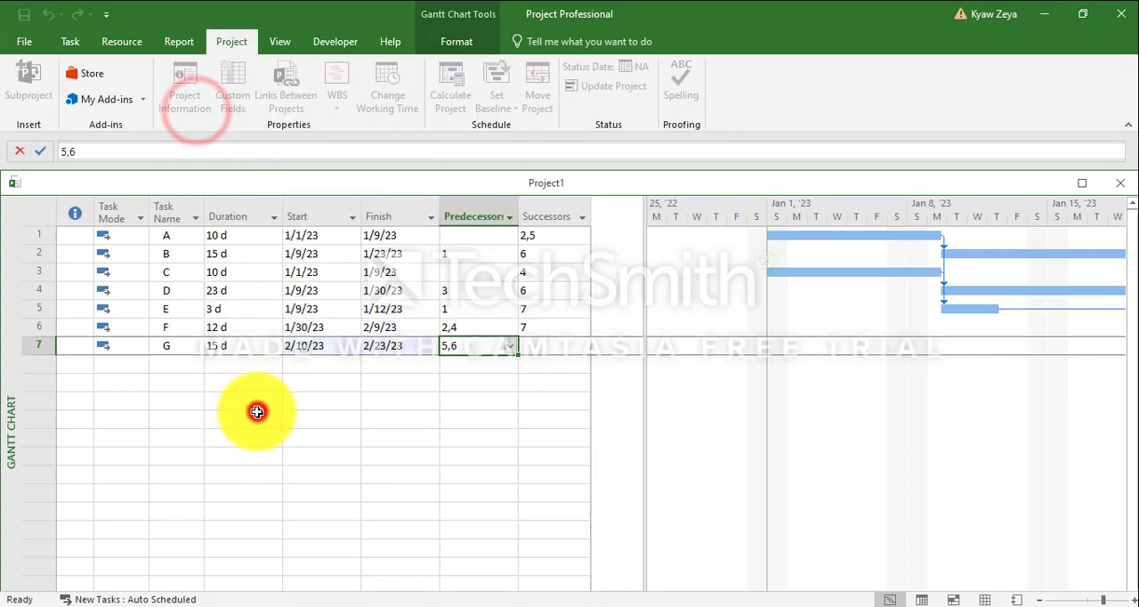
# Narrow the Duration column, fit the Start column to its contents, and shrink the task table to the edge of the Successors column
pyautogui.click(283, 200)
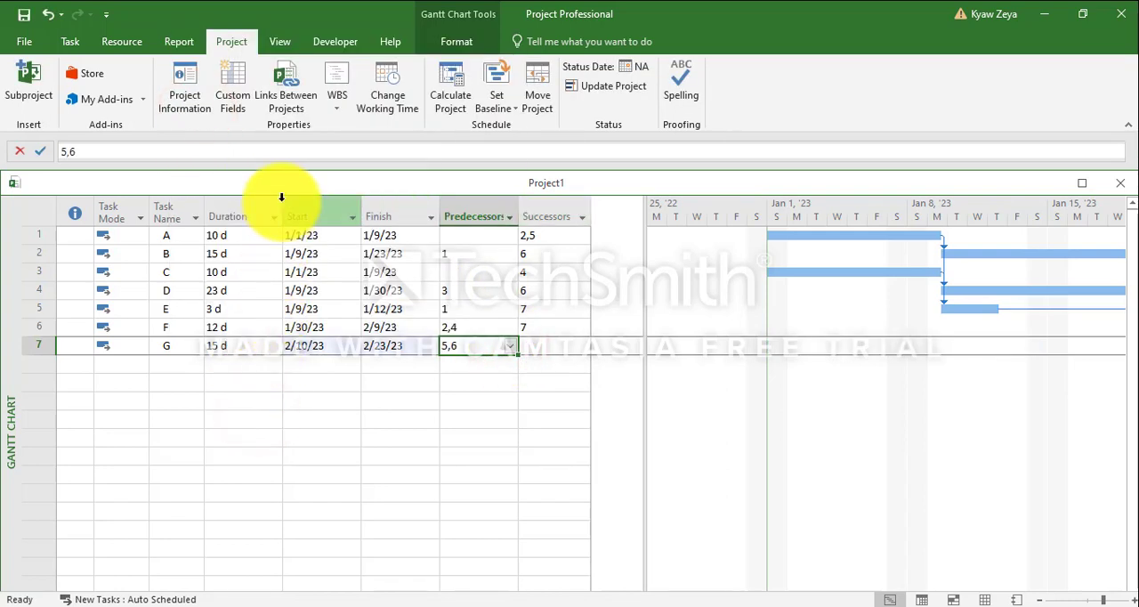
pyautogui.moveTo(281, 202); pyautogui.dragTo(270, 202)
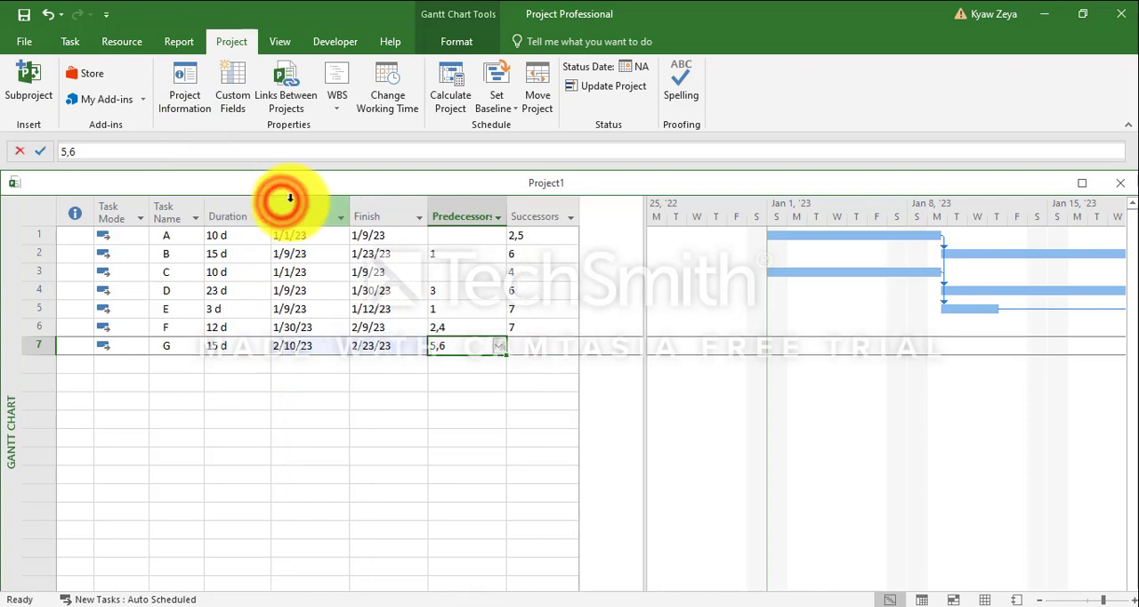
pyautogui.doubleClick(350, 208)
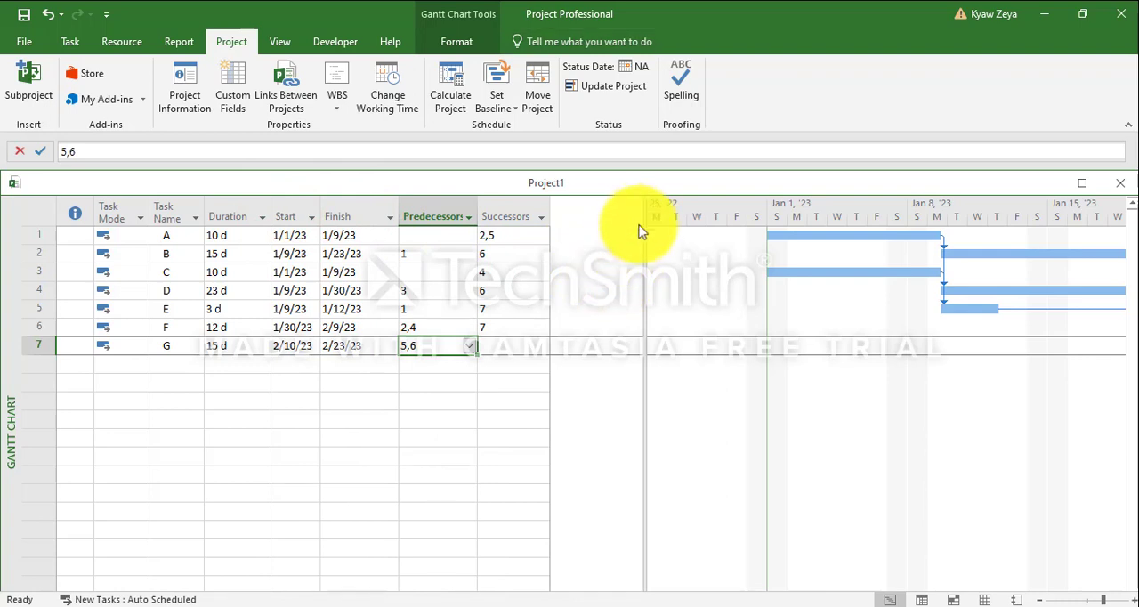
pyautogui.moveTo(647, 202); pyautogui.dragTo(548, 245)
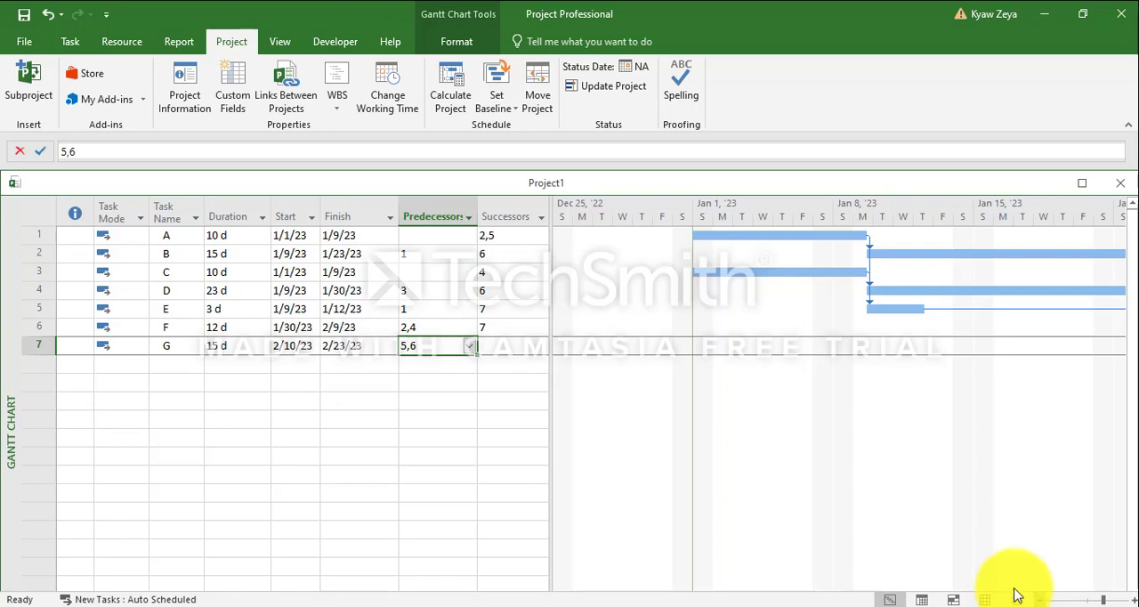
# Show the critical tasks in the Gantt chart with their own bar style
pyautogui.click(1039, 600)
pyautogui.click(1038, 600)
pyautogui.click(940, 462)
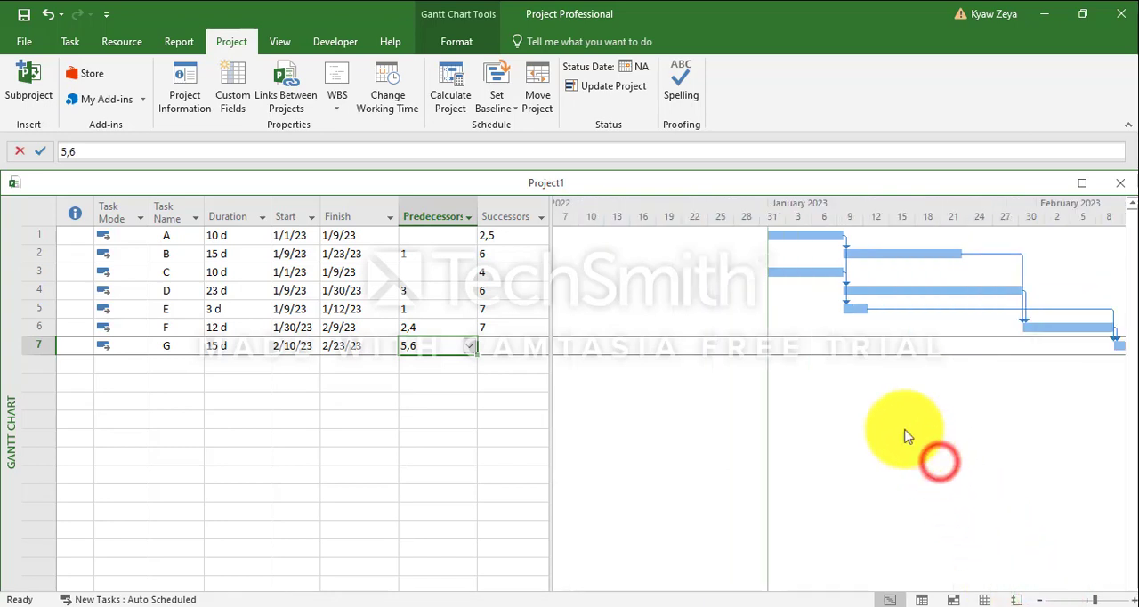
pyautogui.rightClick(725, 262)
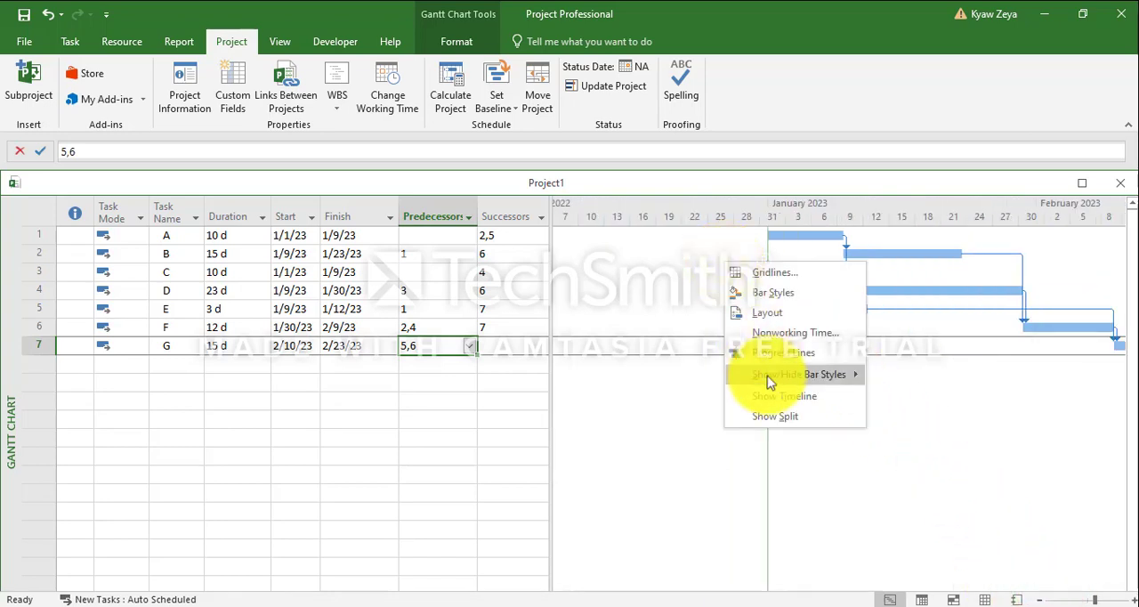
pyautogui.moveTo(769, 381)
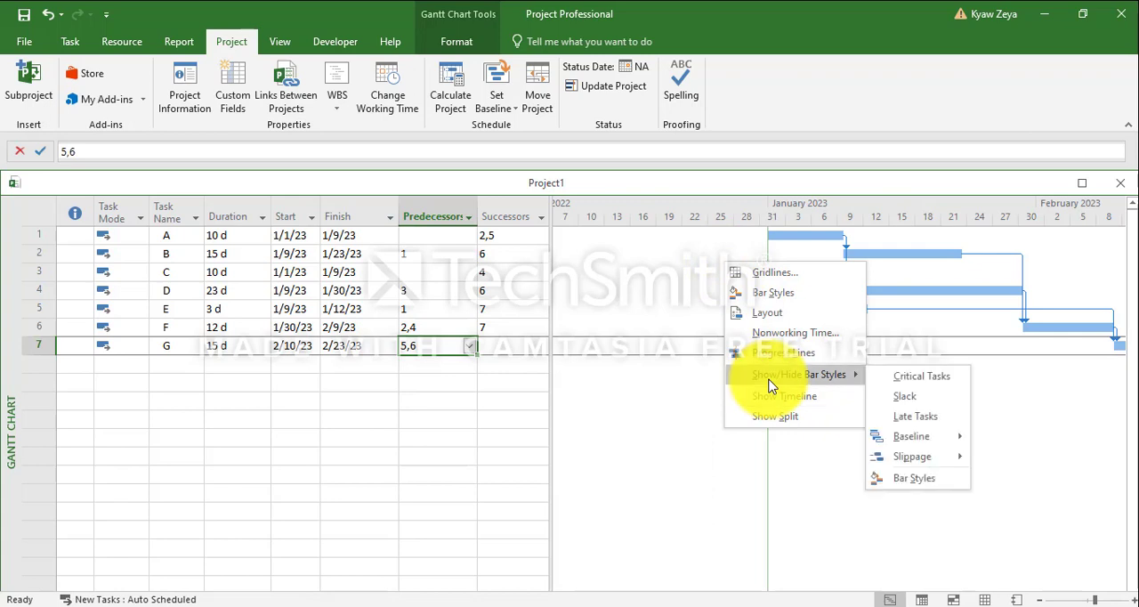
pyautogui.click(941, 378)
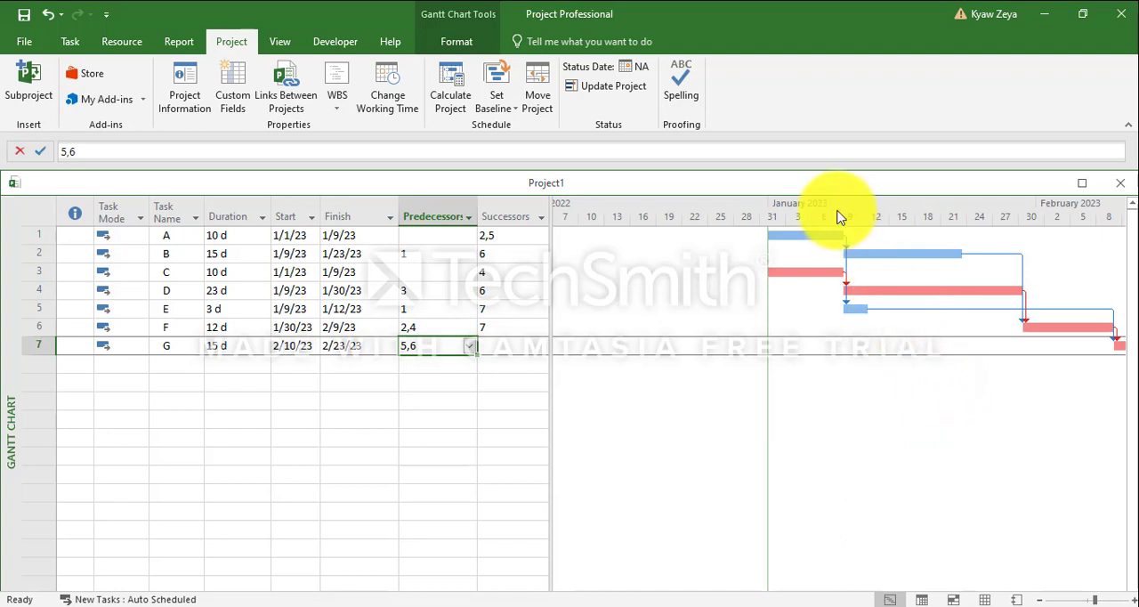
# In the bar styles, set the text beside the Task bars to Name on the right side and apply it
pyautogui.rightClick(805, 270)
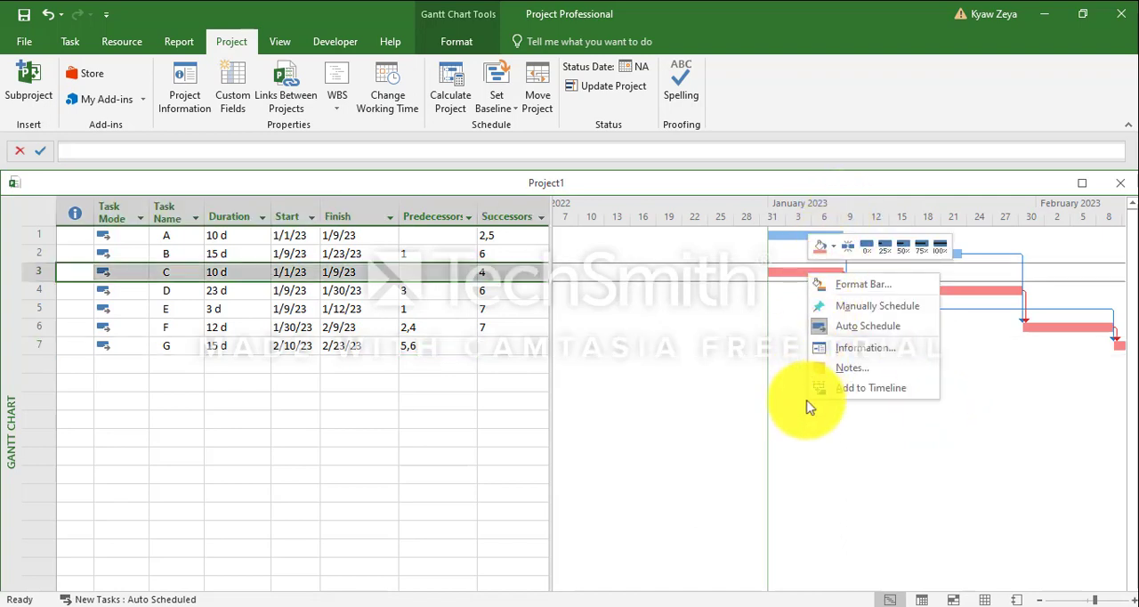
pyautogui.click(801, 456)
pyautogui.rightClick(776, 354)
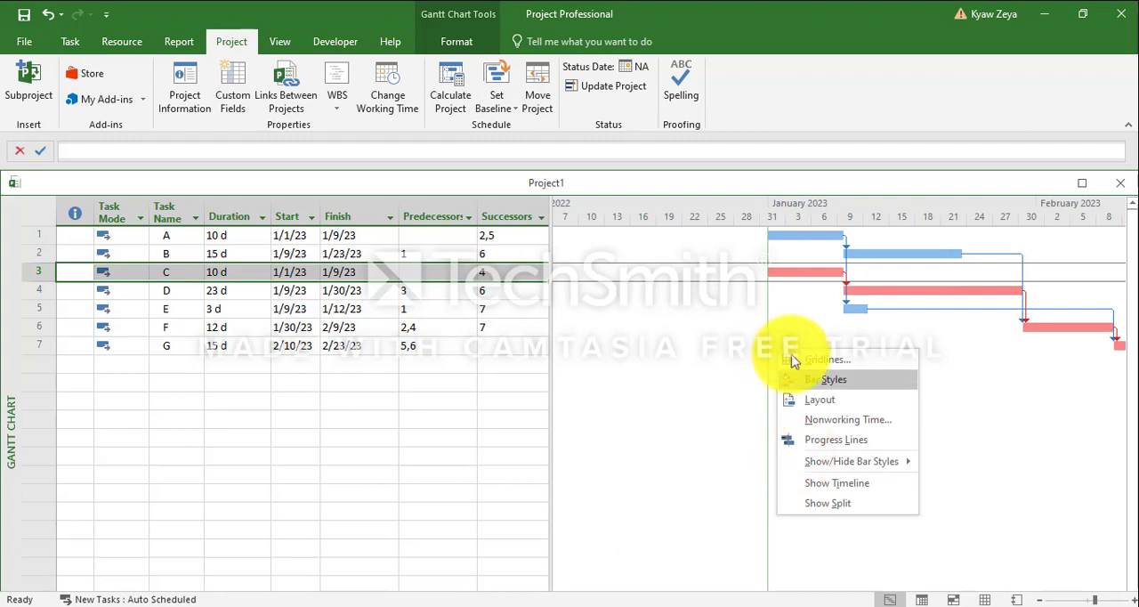
pyautogui.click(849, 381)
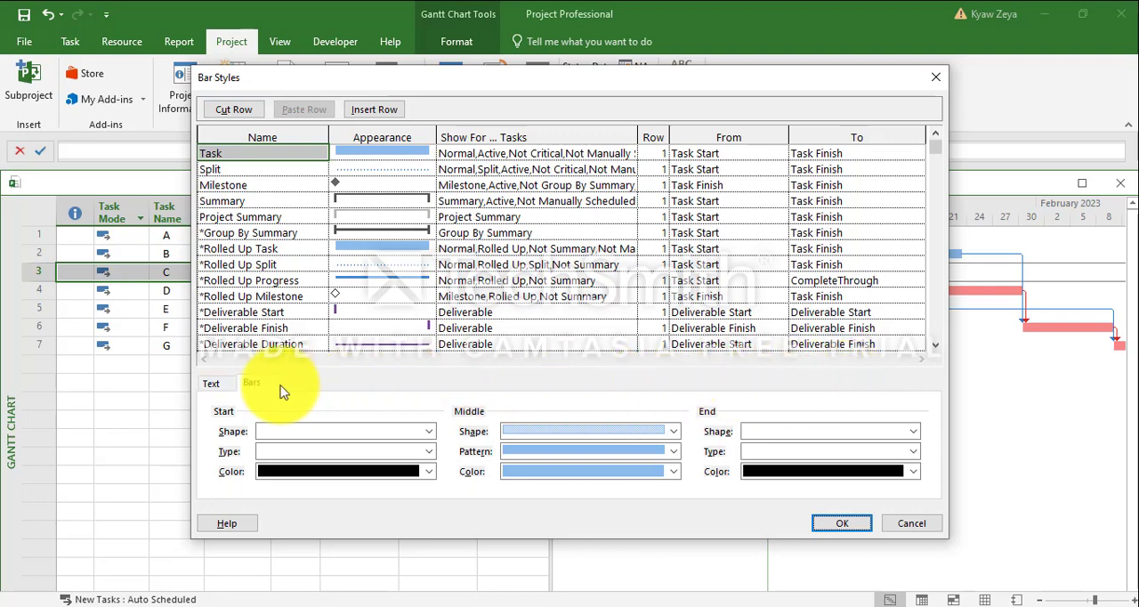
pyautogui.click(210, 383)
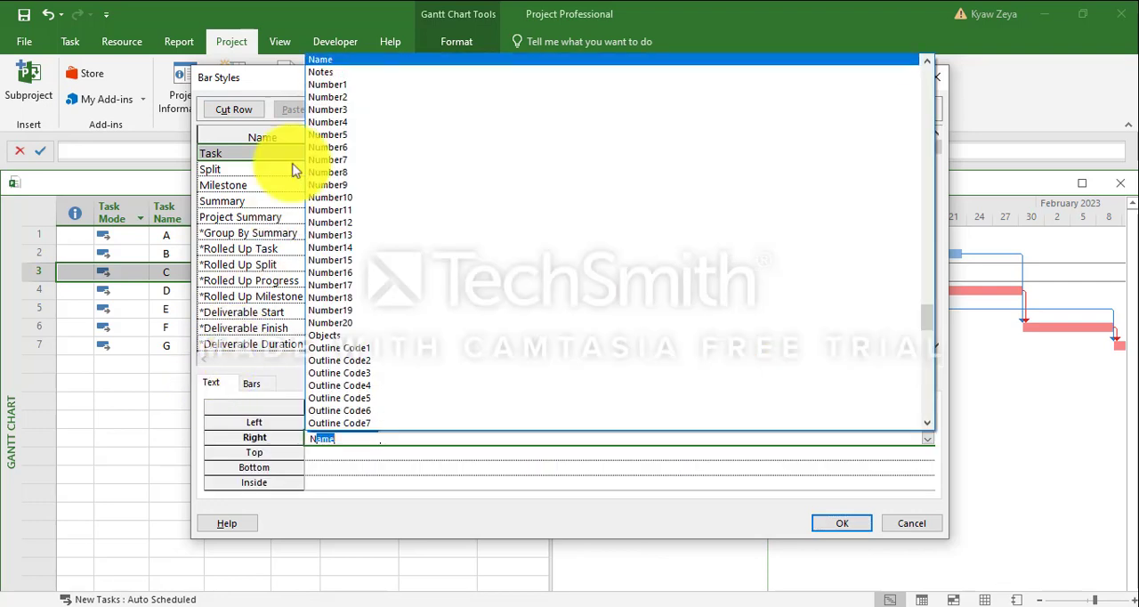
pyautogui.click(331, 59)
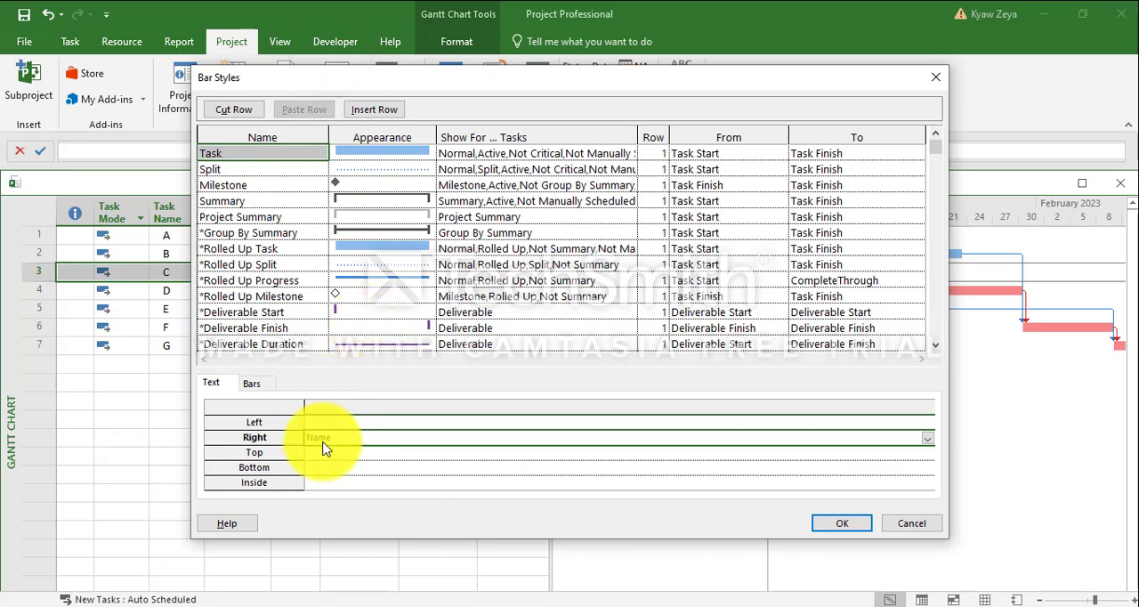
pyautogui.click(841, 523)
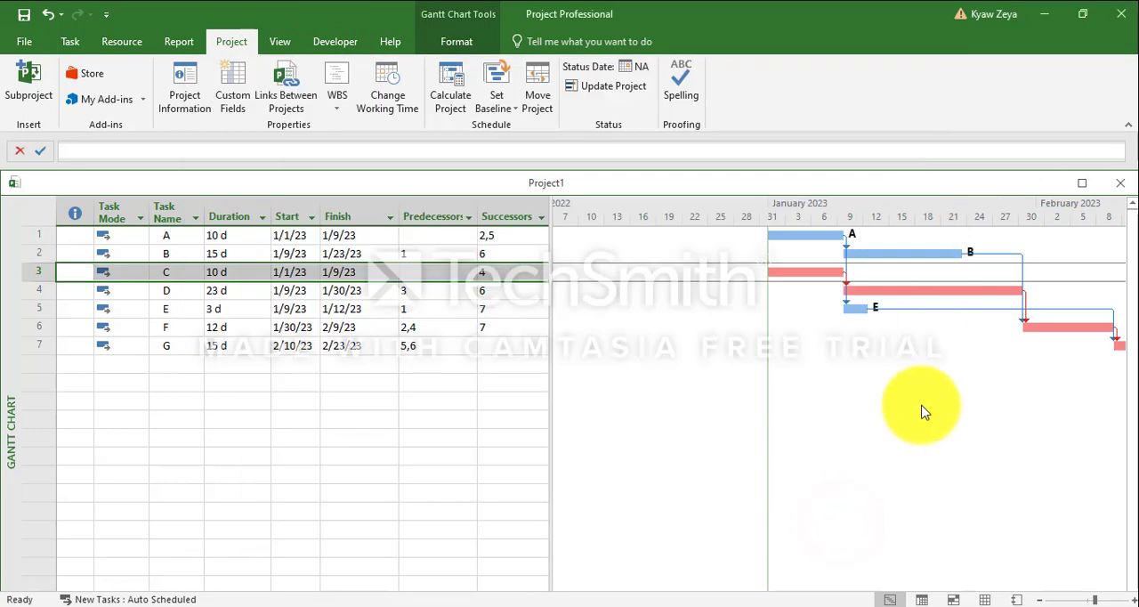
pyautogui.click(1002, 291)
pyautogui.rightClick(992, 289)
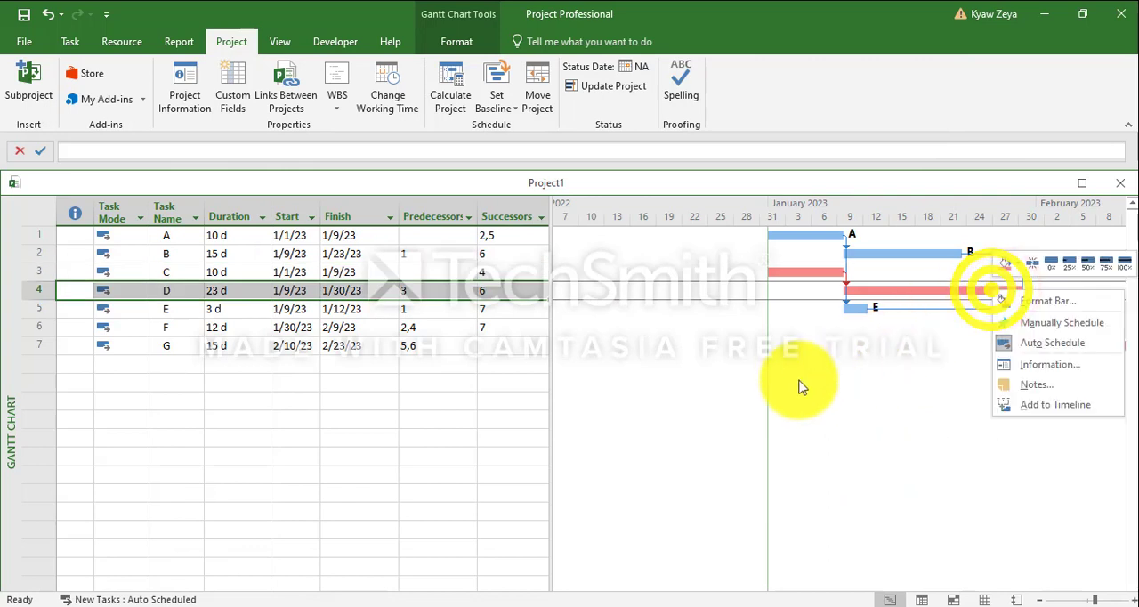
pyautogui.click(779, 394)
pyautogui.rightClick(778, 393)
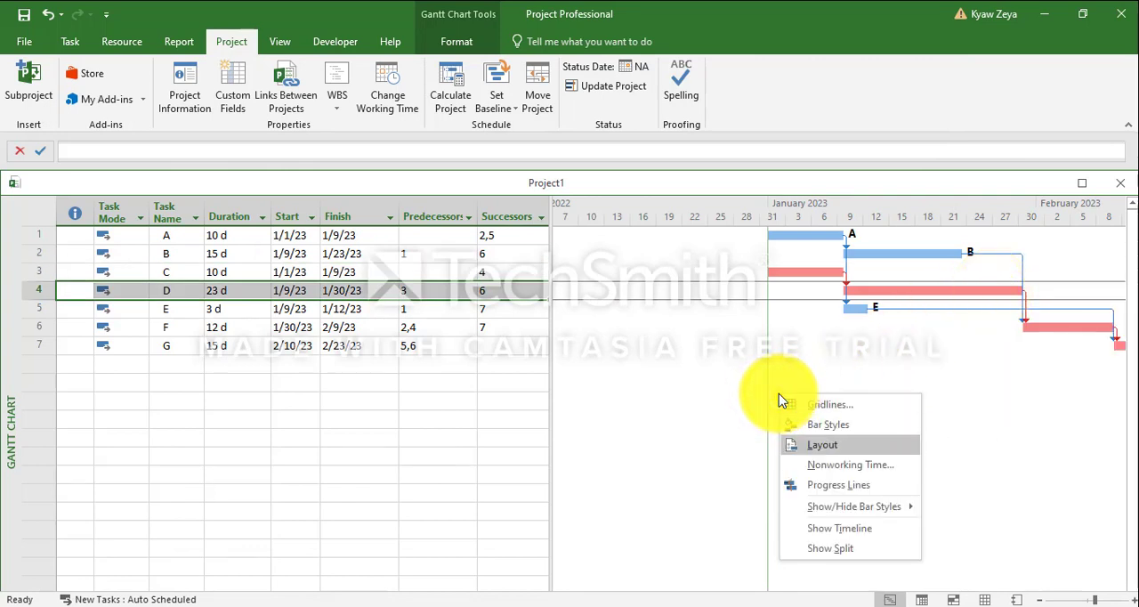
pyautogui.moveTo(894, 501)
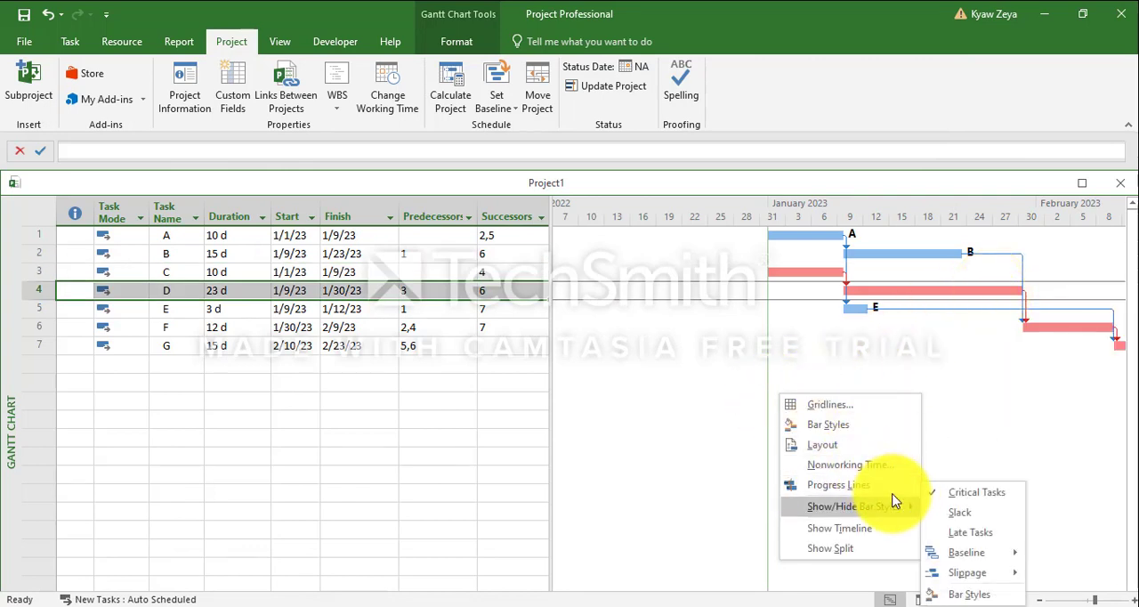
pyautogui.click(678, 400)
# In the bar styles, set the text on the right side of the Critical bars to Name and apply it
pyautogui.rightClick(678, 399)
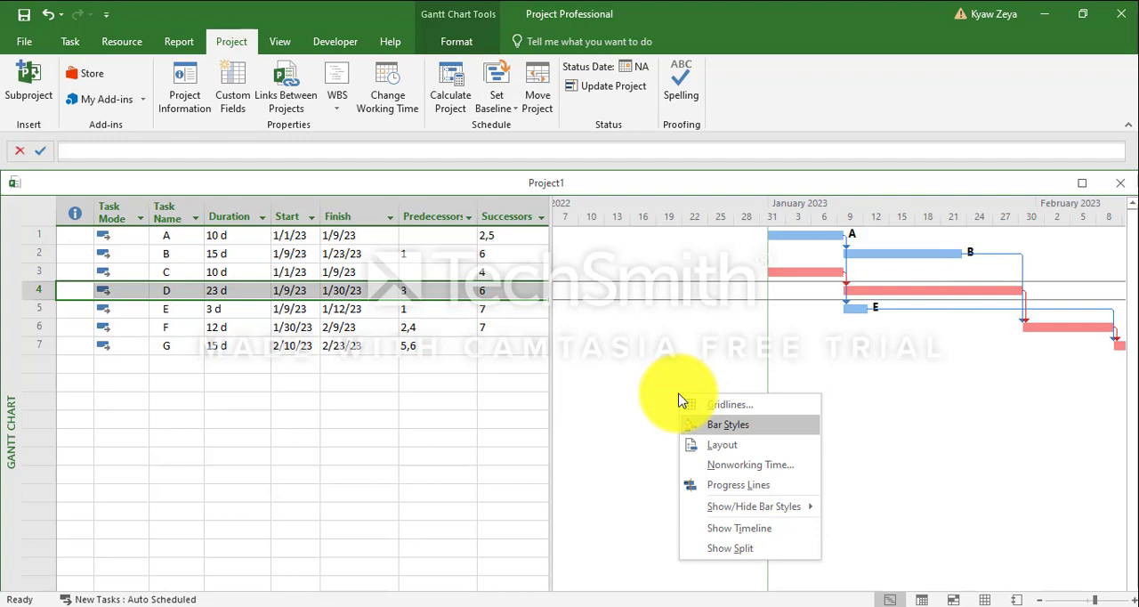
pyautogui.click(755, 425)
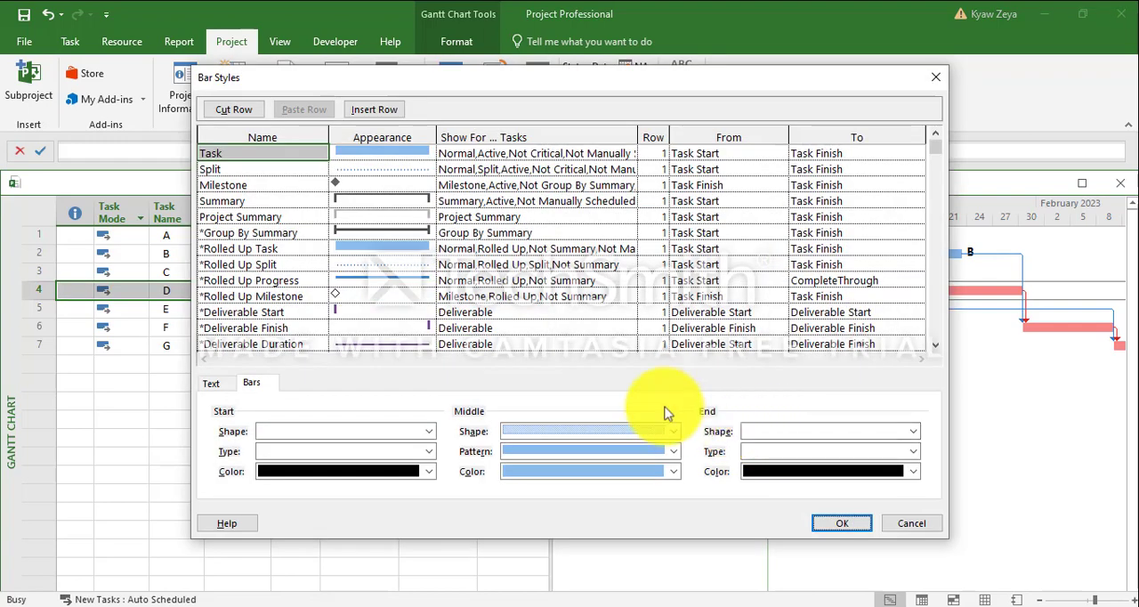
pyautogui.scroll(-6, 235, 326)
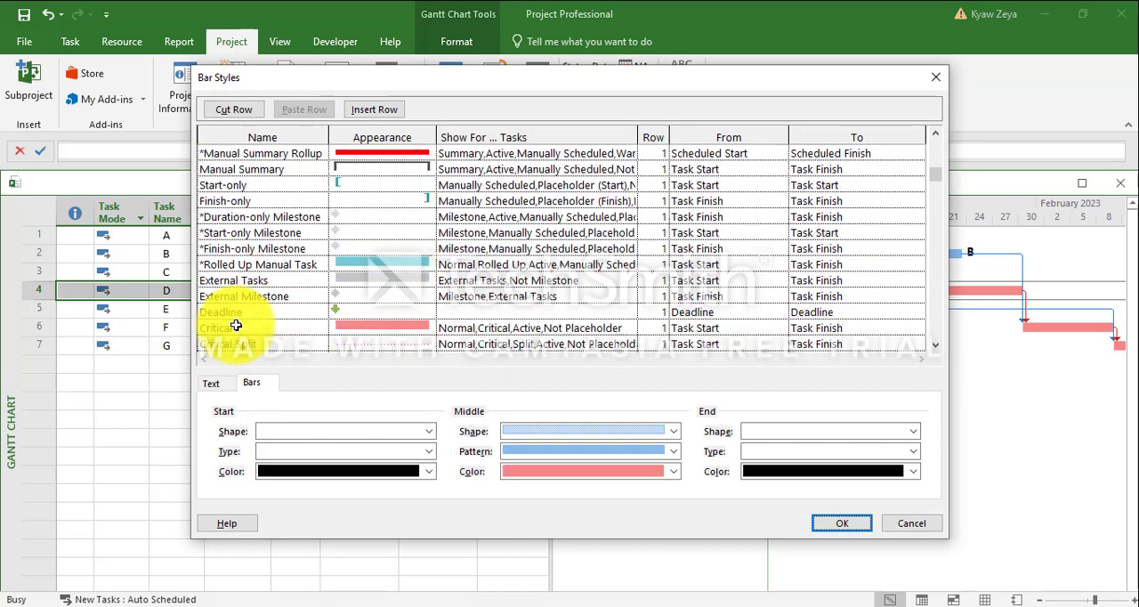
pyautogui.click(211, 382)
pyautogui.click(368, 442)
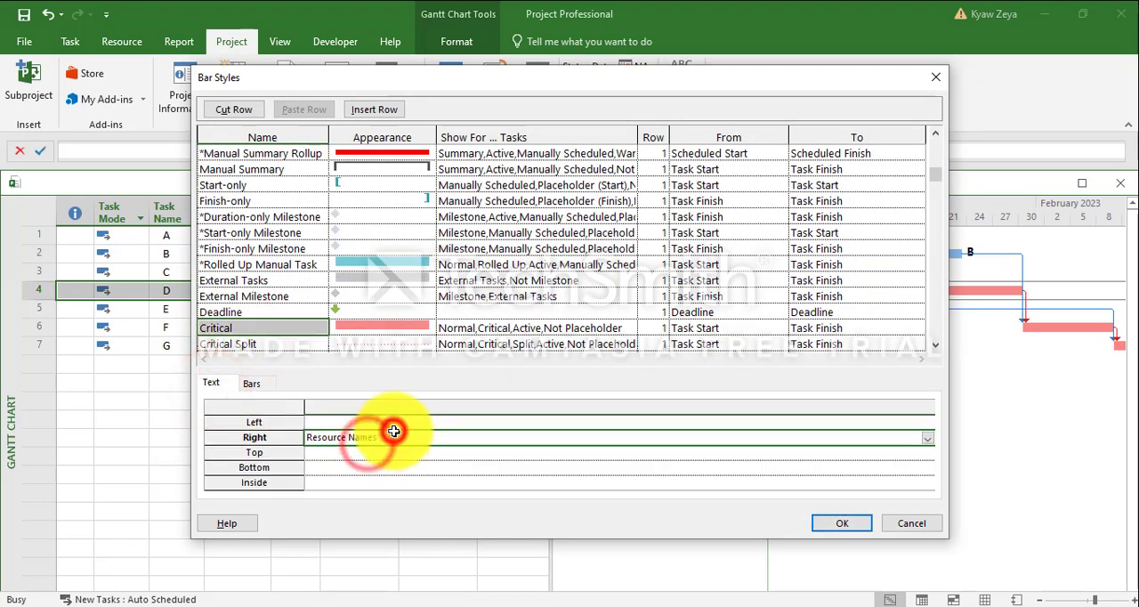
pyautogui.click(927, 437)
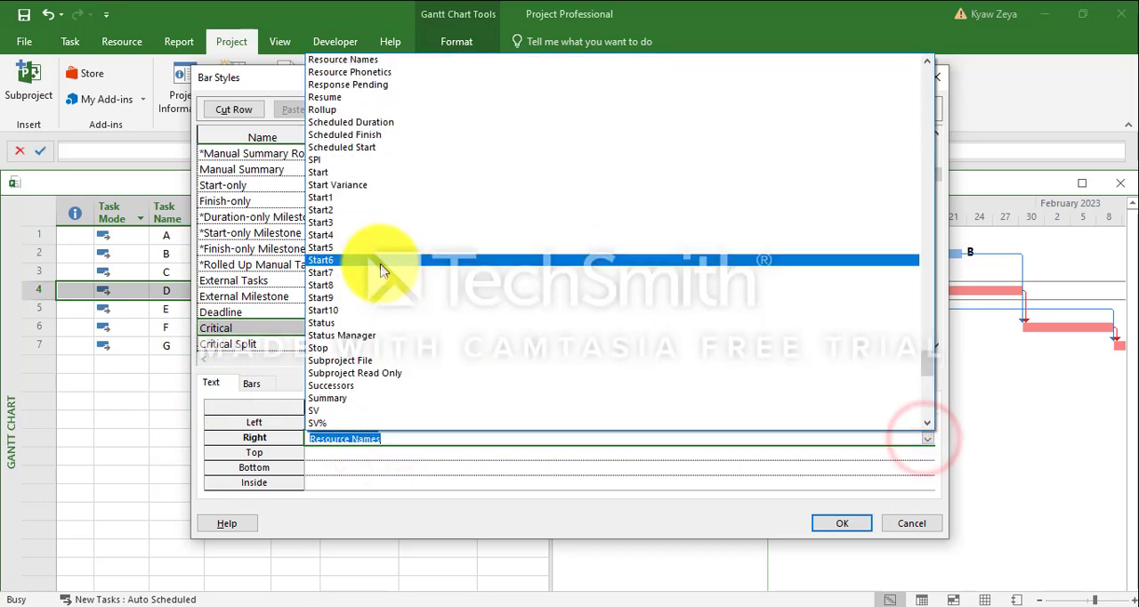
pyautogui.write('Name')
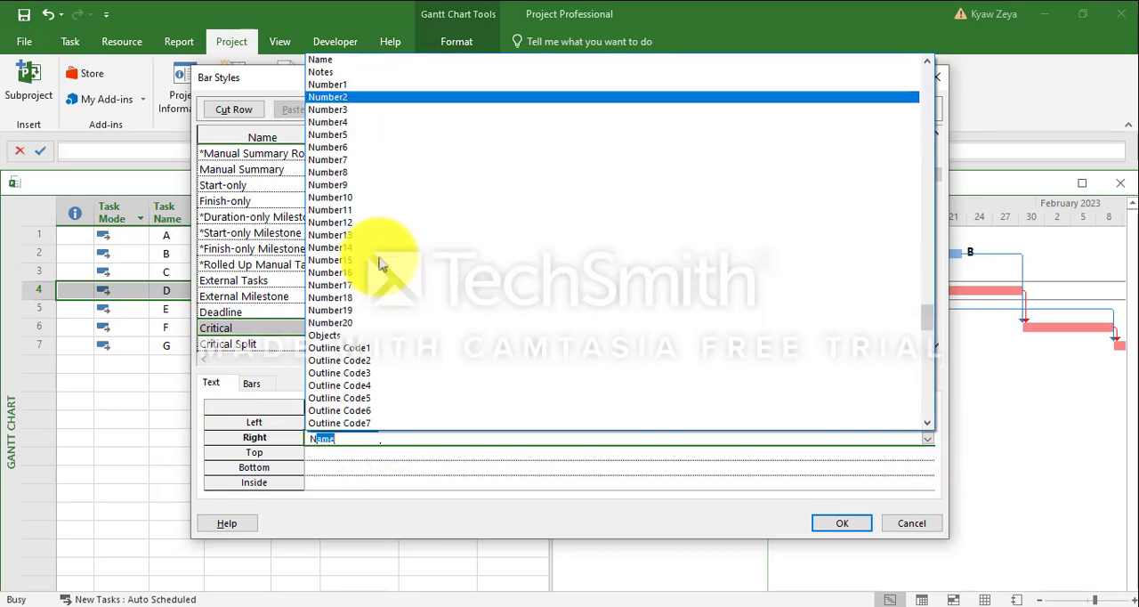
pyautogui.click(341, 60)
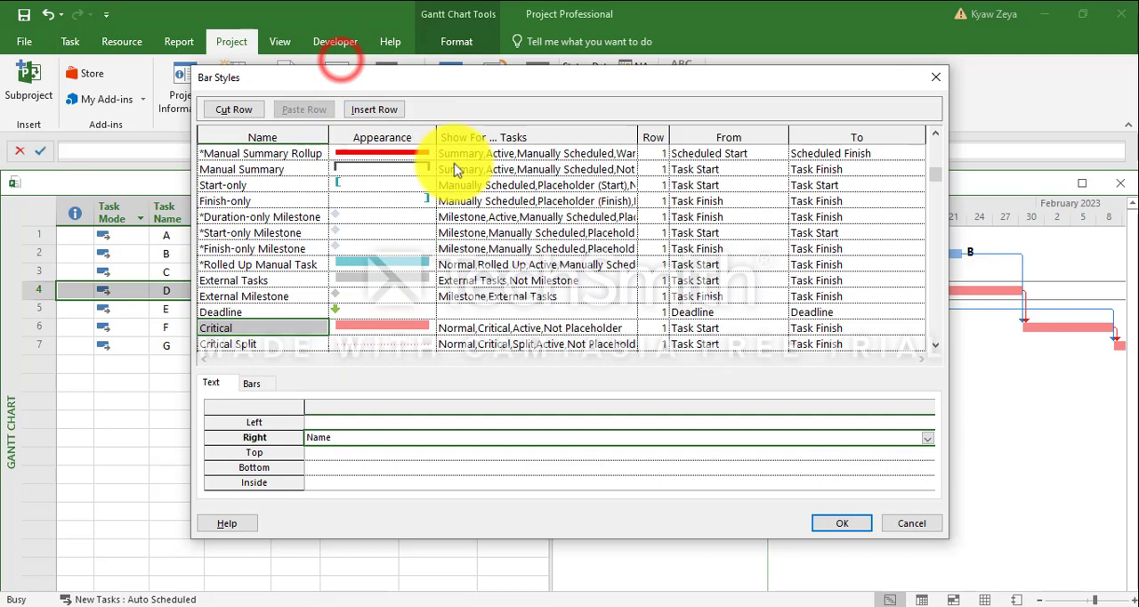
pyautogui.click(849, 526)
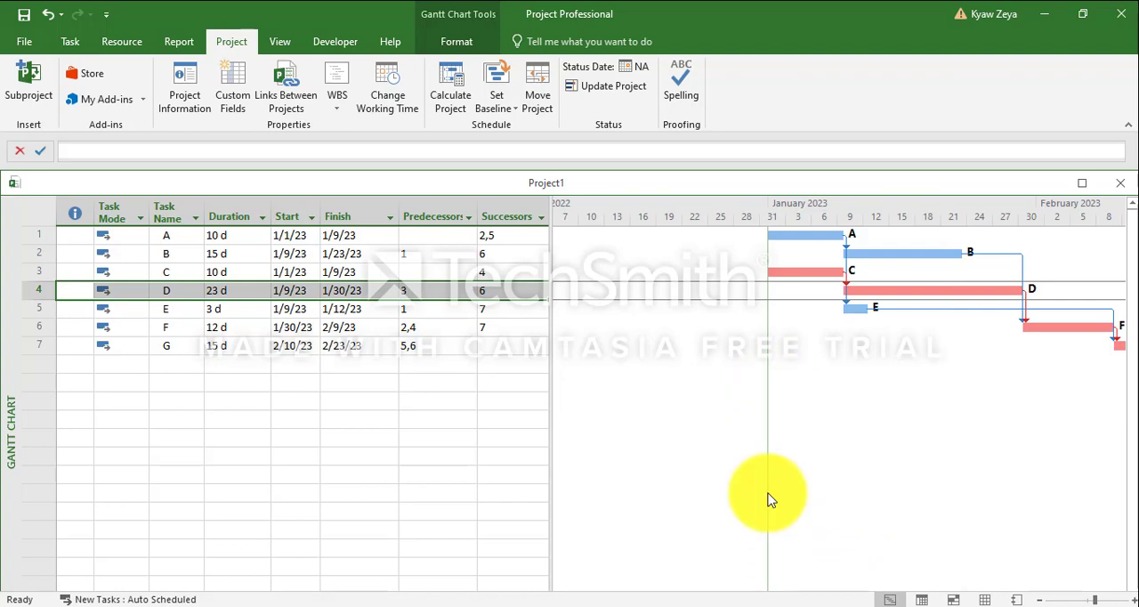
# Add a task named H below task G and set its duration to 0 days
pyautogui.click(391, 529)
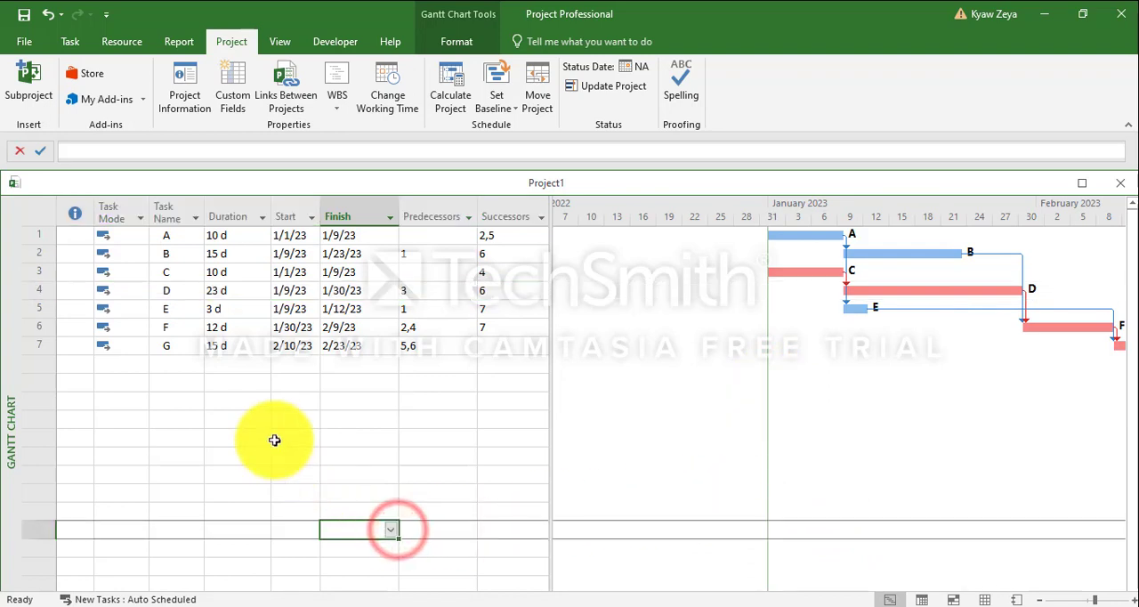
pyautogui.click(166, 362)
pyautogui.write('h')
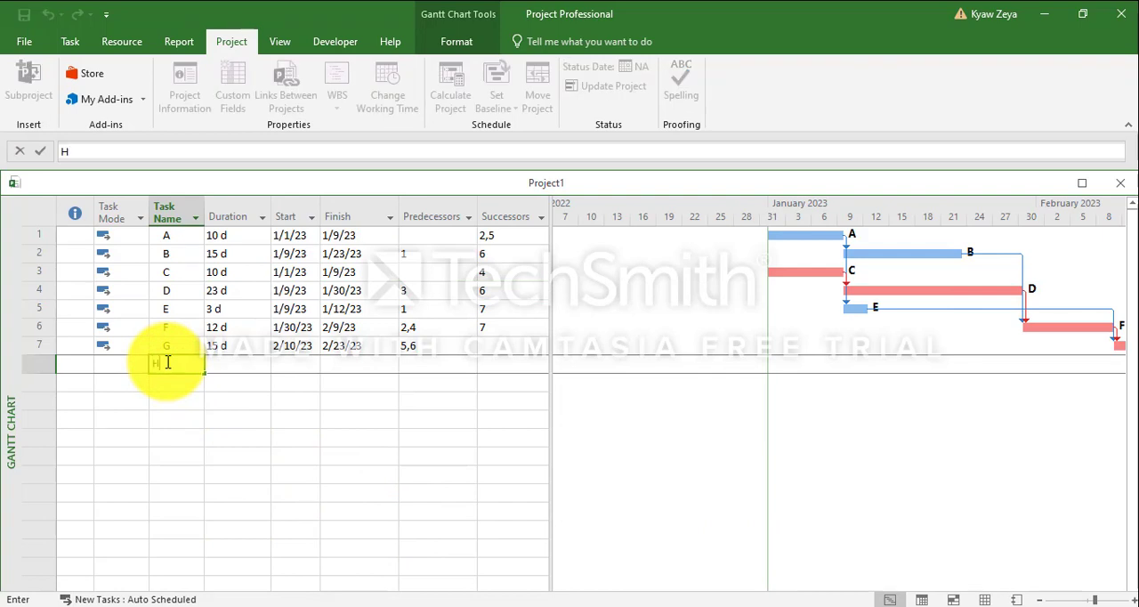
pyautogui.click(240, 363)
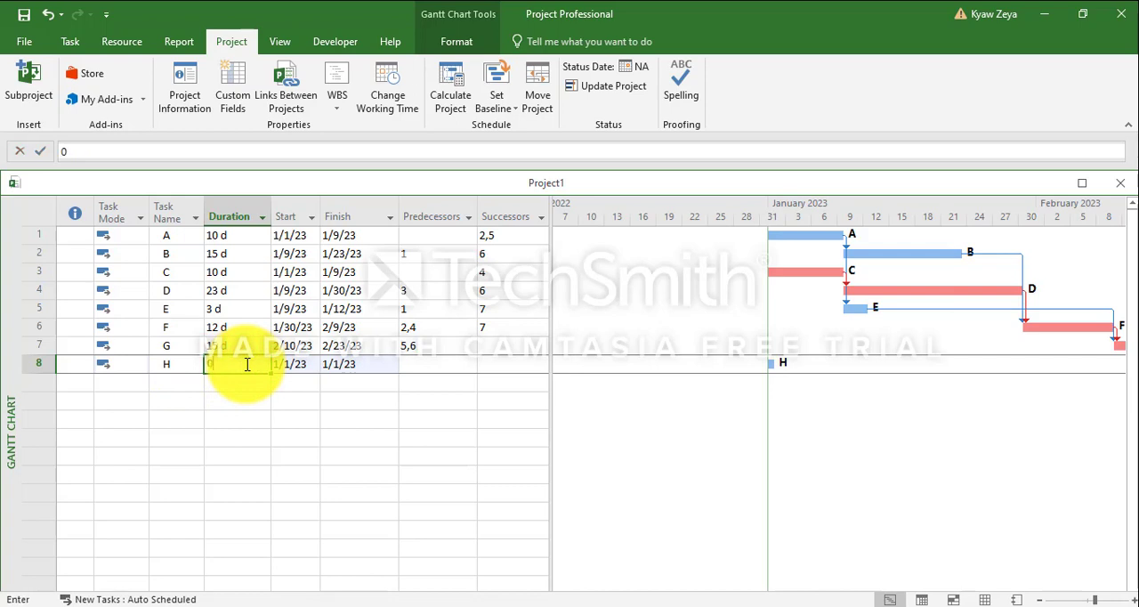
pyautogui.press('Return')
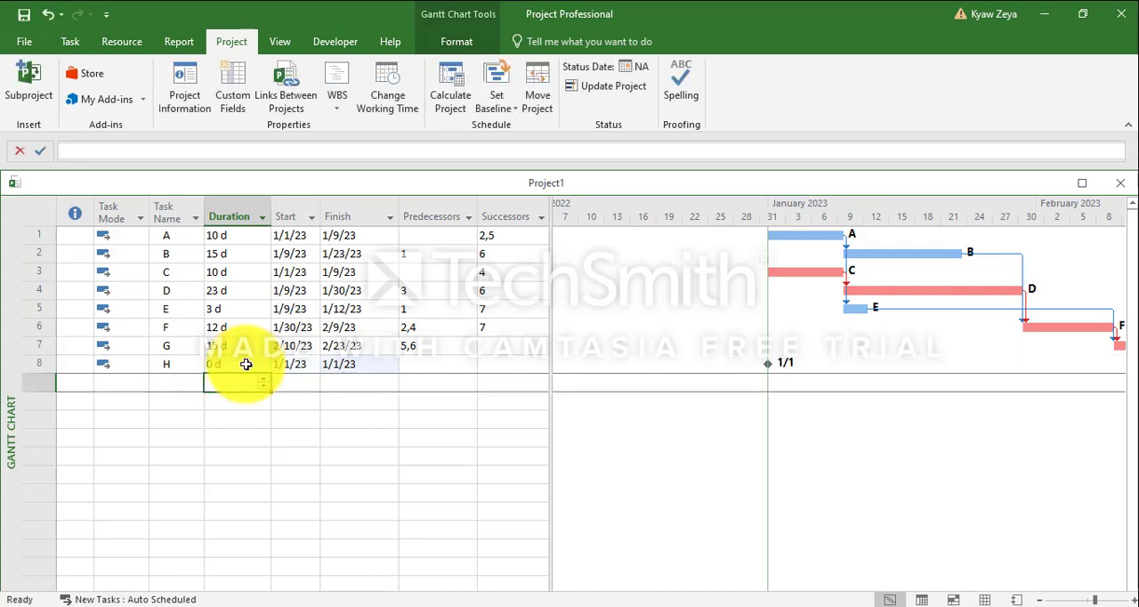
# Make task G the predecessor of task H
pyautogui.click(298, 364)
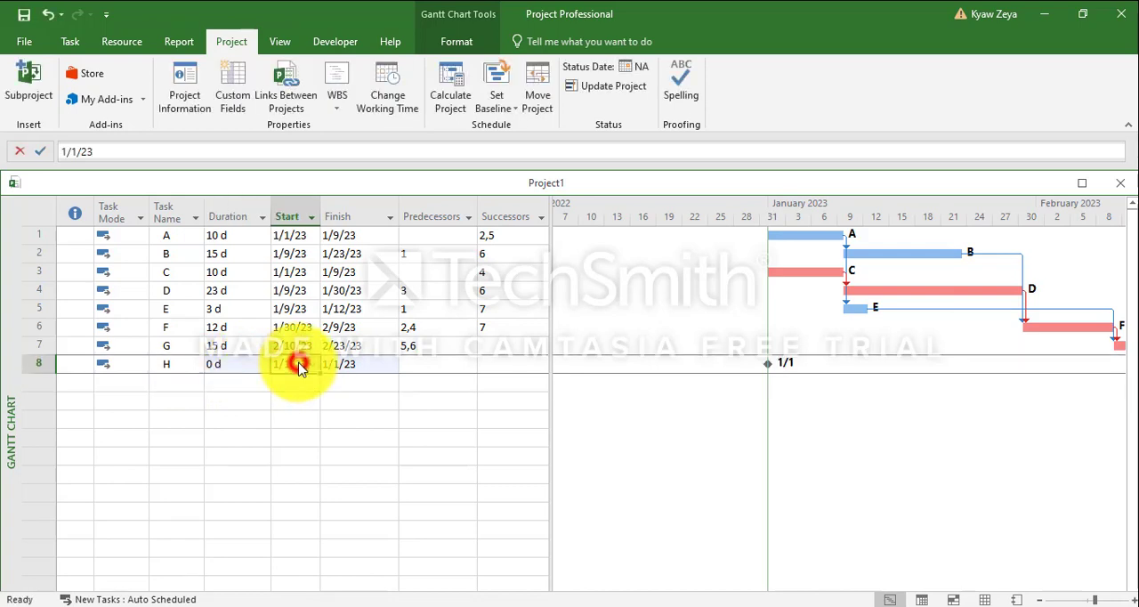
pyautogui.click(418, 364)
pyautogui.click(467, 364)
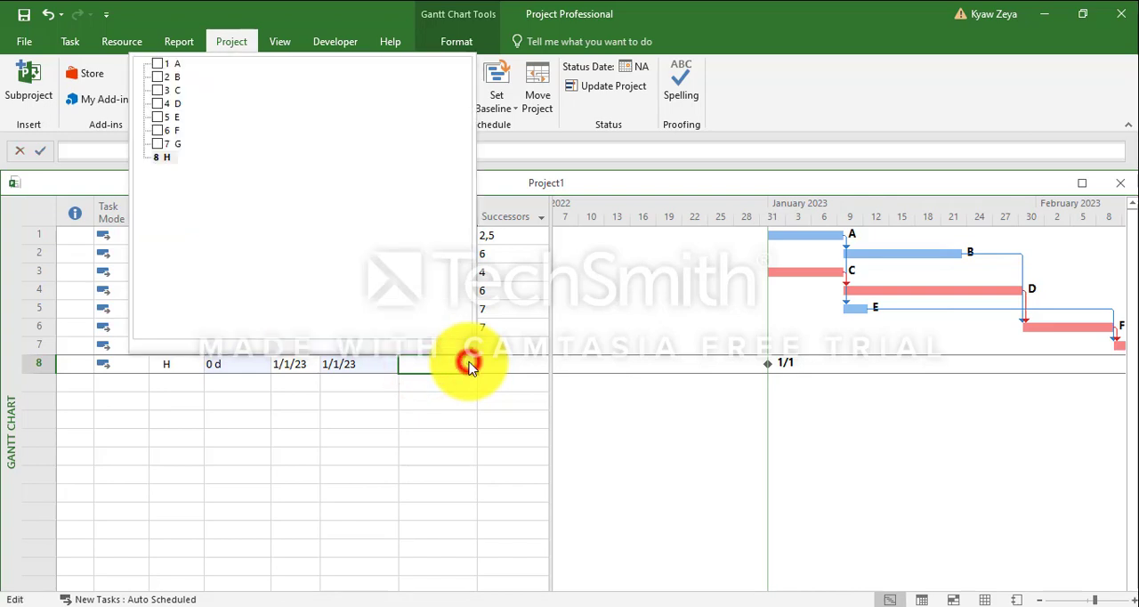
pyautogui.click(159, 144)
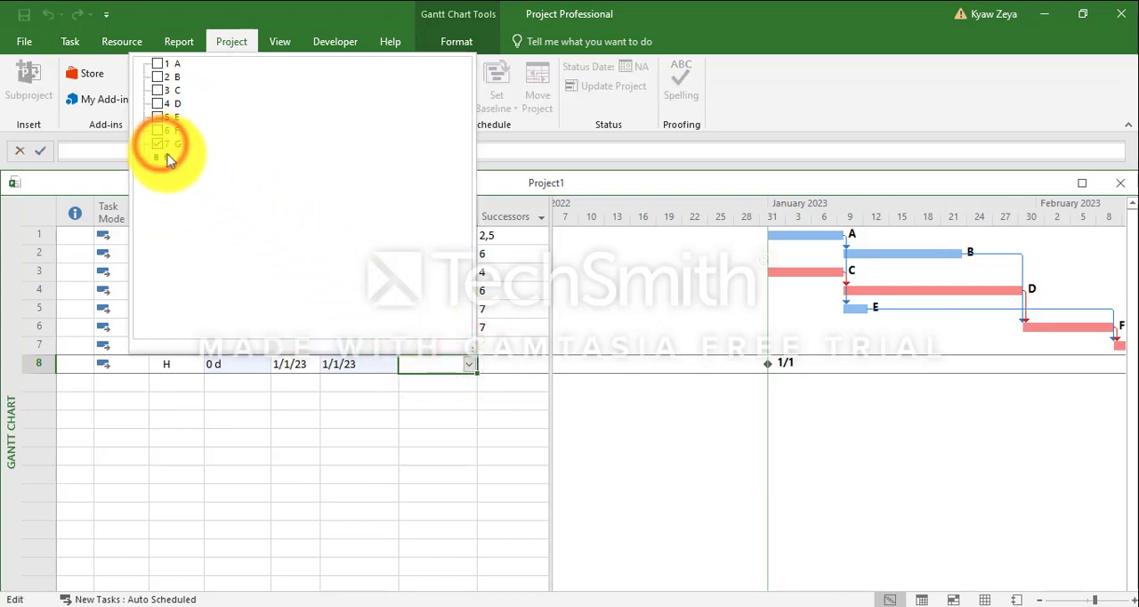
pyautogui.click(338, 408)
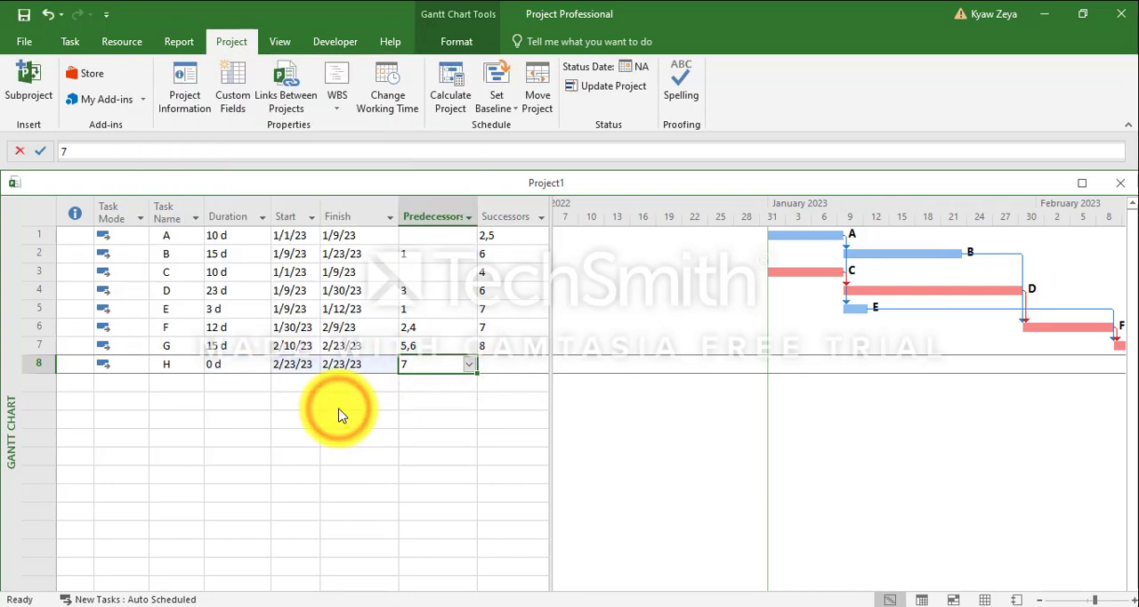